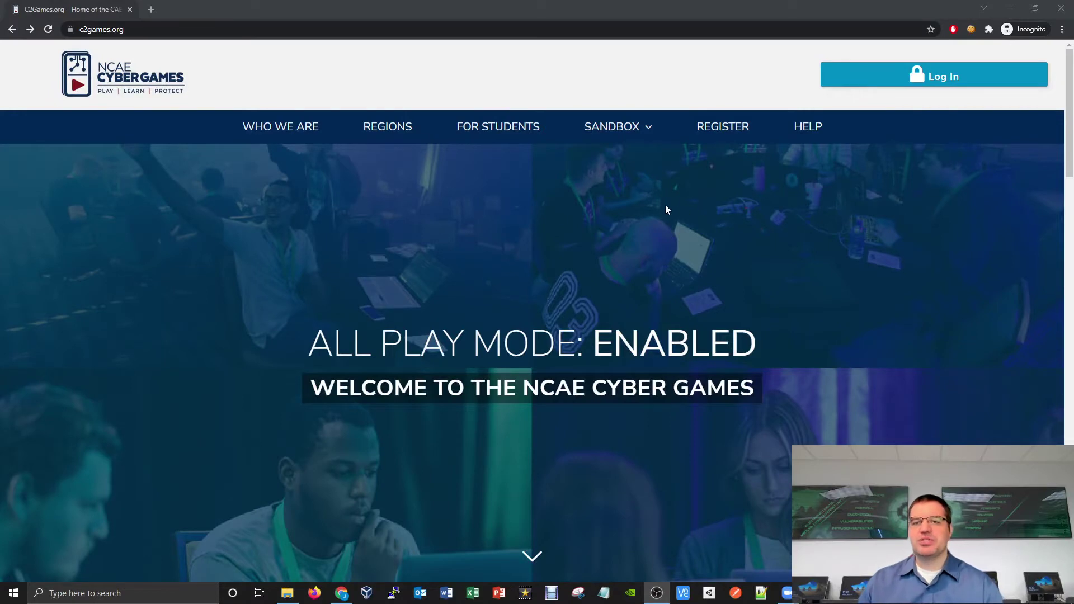
Step: Open the Sandbox page and its How to Get Started guide
mouse_move(628, 125)
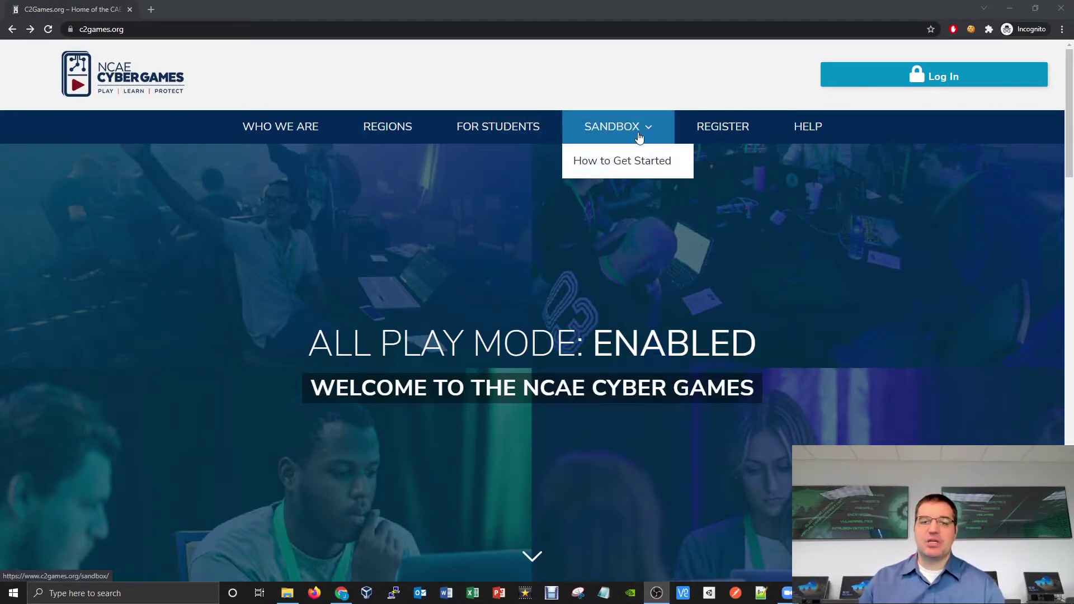
left_click(627, 132)
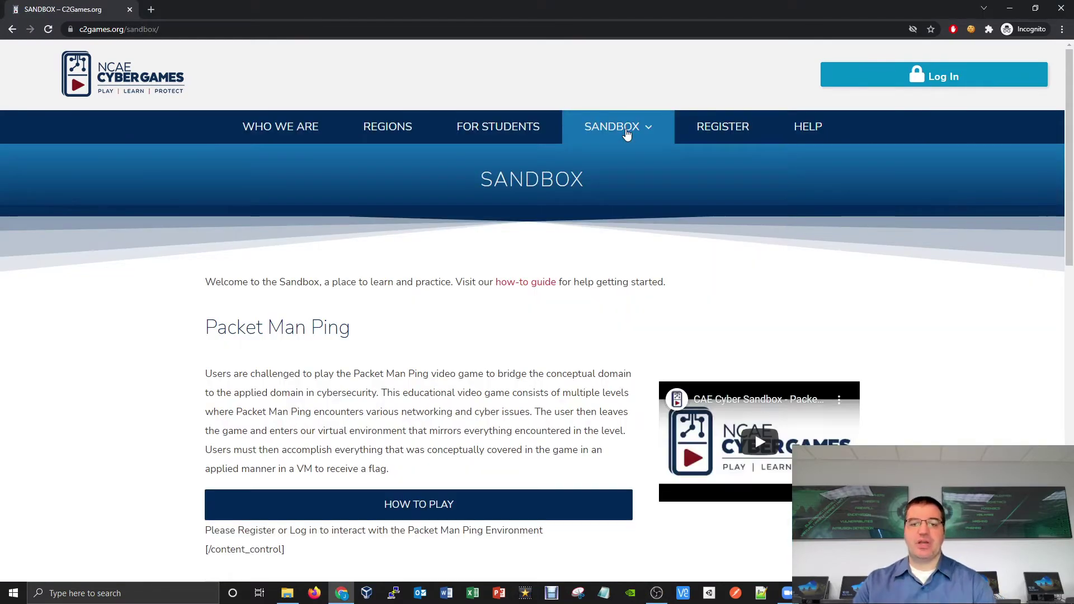
mouse_move(624, 129)
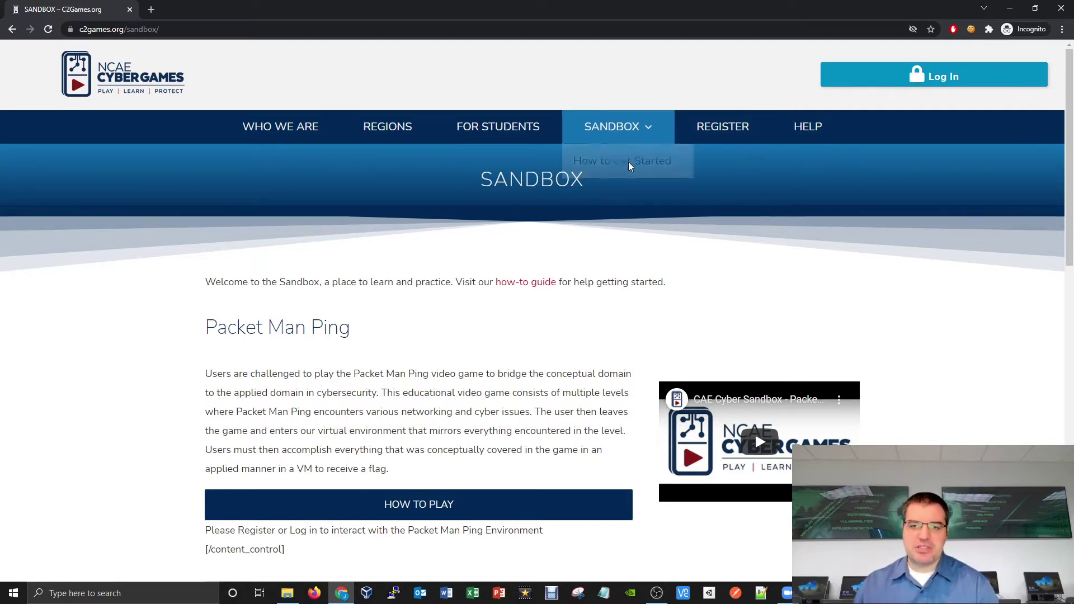
left_click(540, 283)
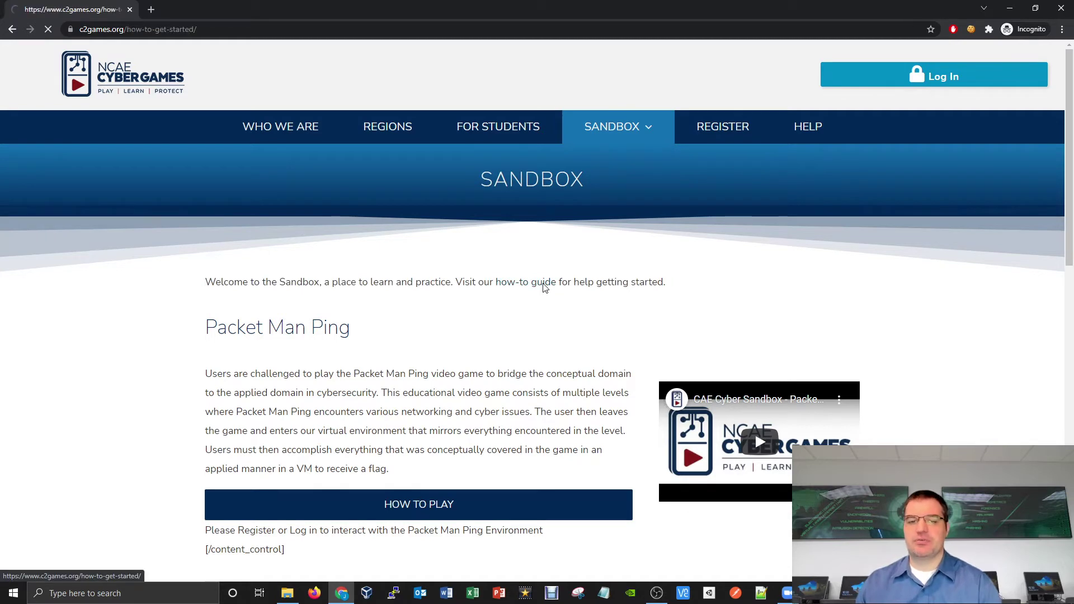
Step: Read through the guide's steps, then return to the Sandbox challenges page
scroll(576, 319, "down", 1)
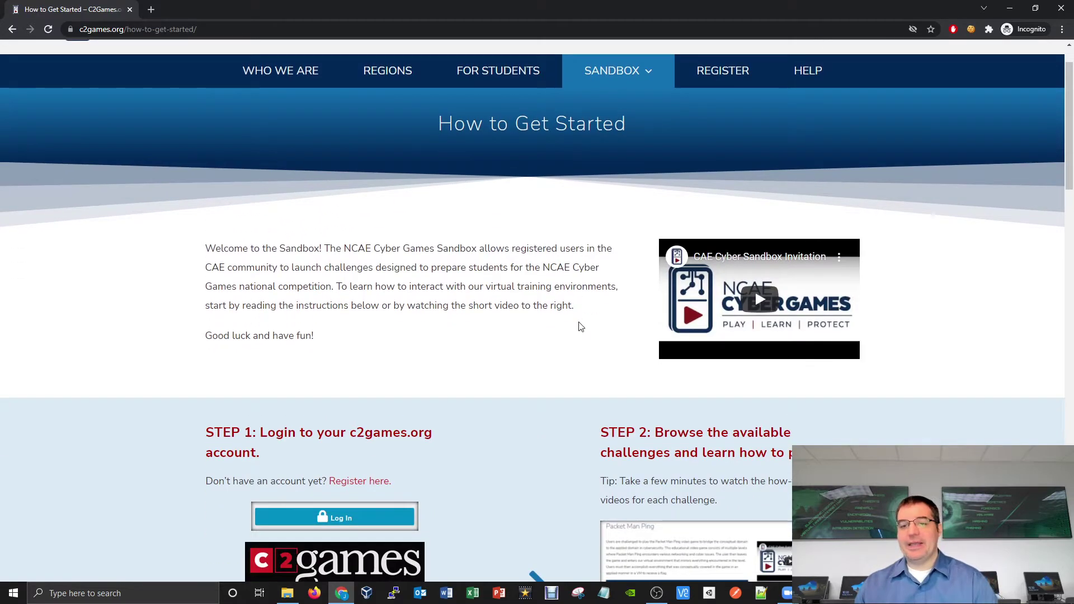
scroll(568, 319, "down", 3)
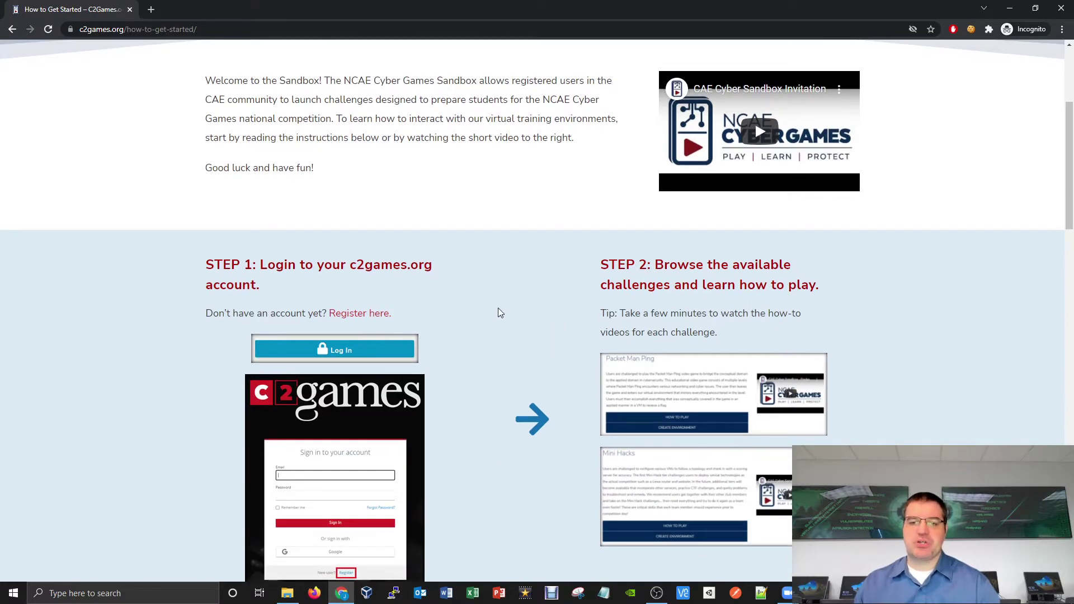
scroll(508, 273, "down", 6)
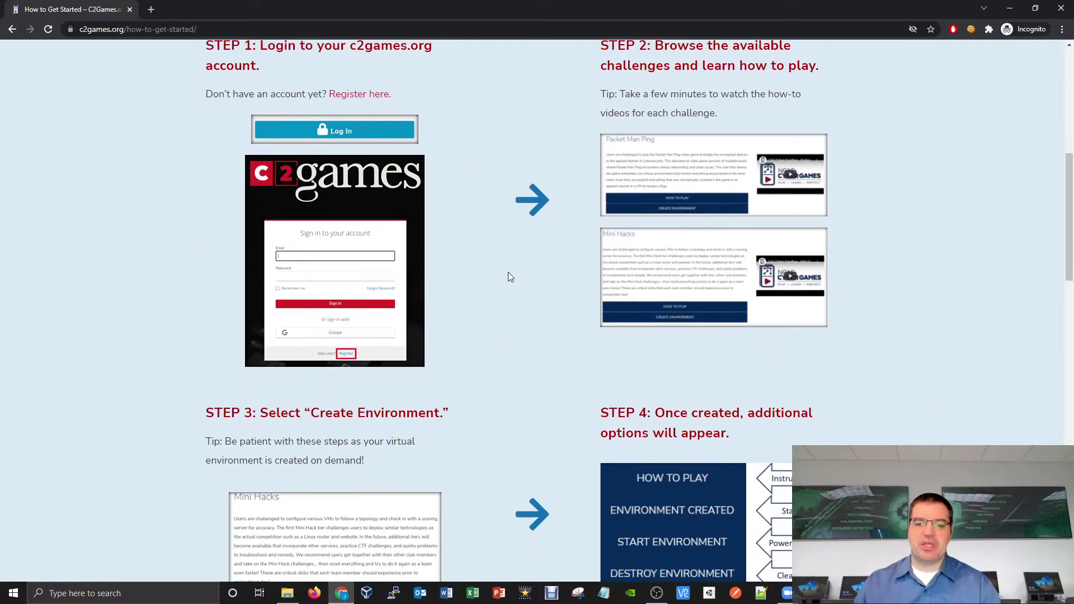
scroll(508, 274, "up", 10)
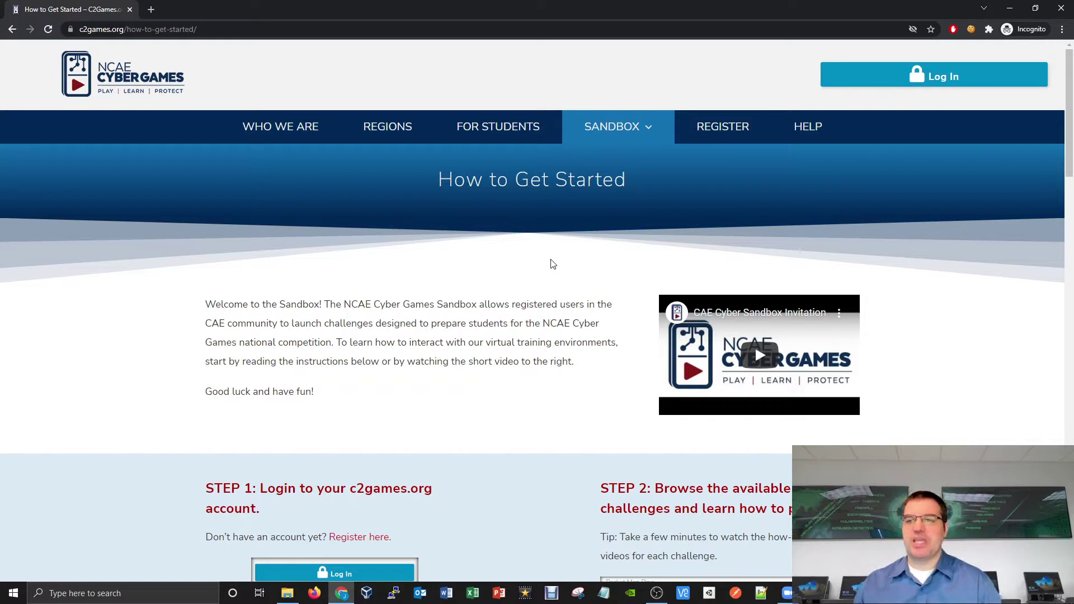
left_click(612, 126)
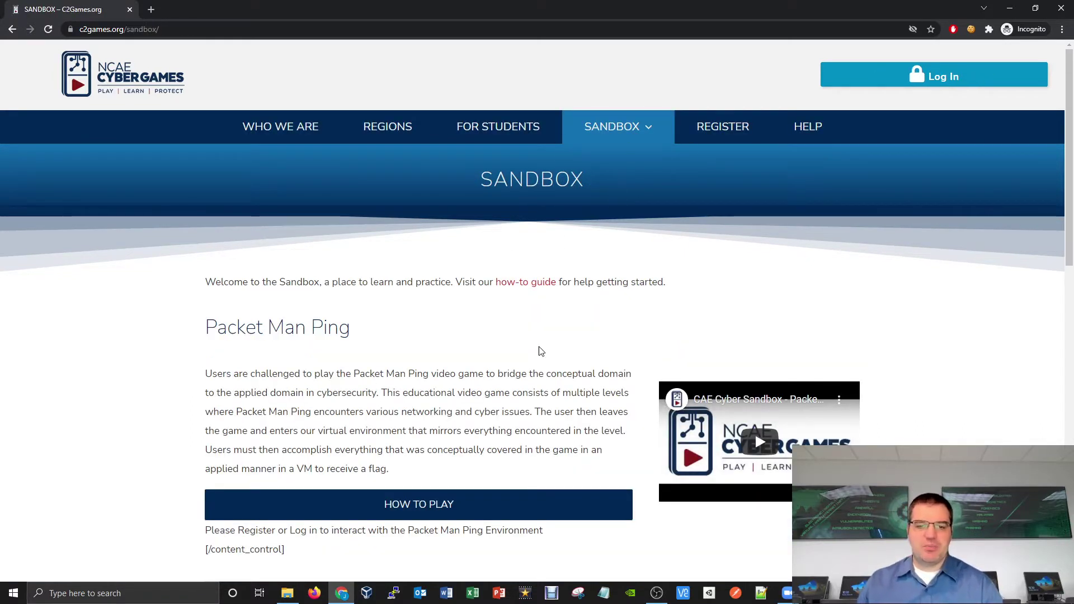
Step: Sign in to c2games.org with the account e-mail and password
left_click(970, 82)
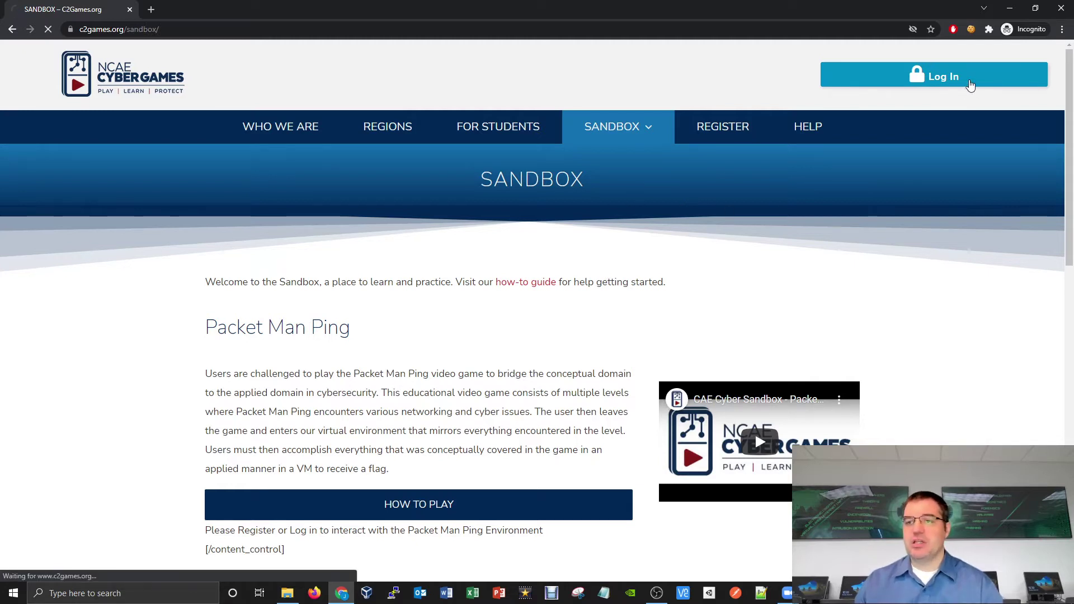
key("Tab")
type("*****")
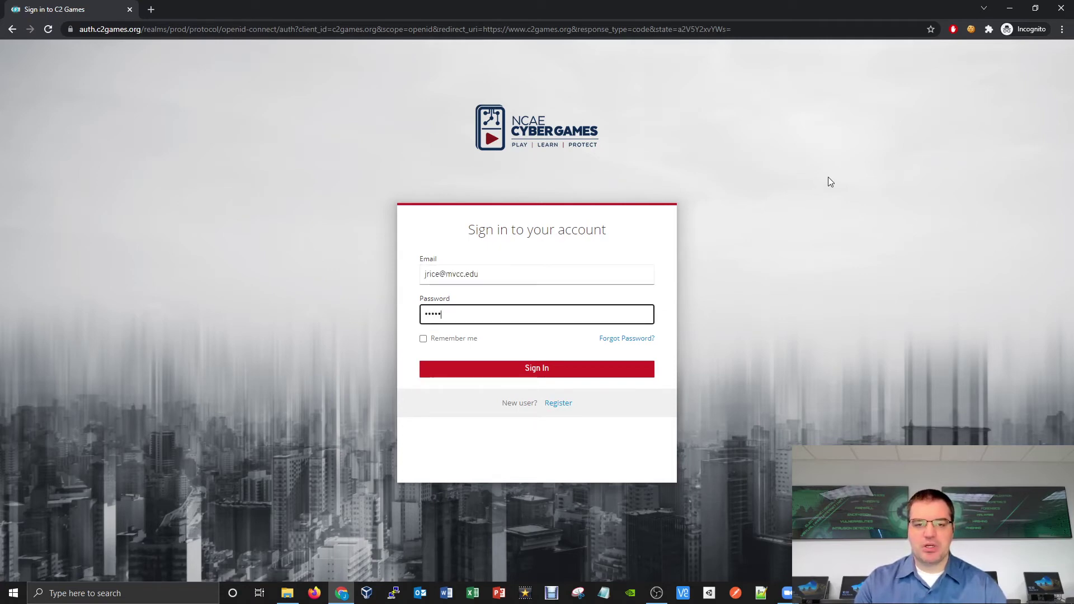
type("************")
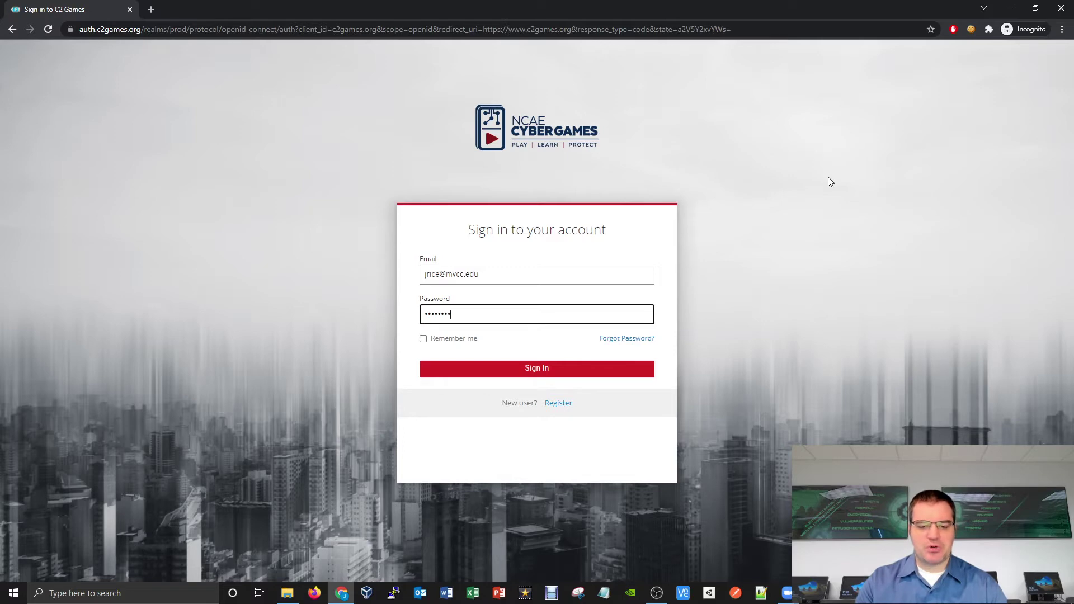
type("***")
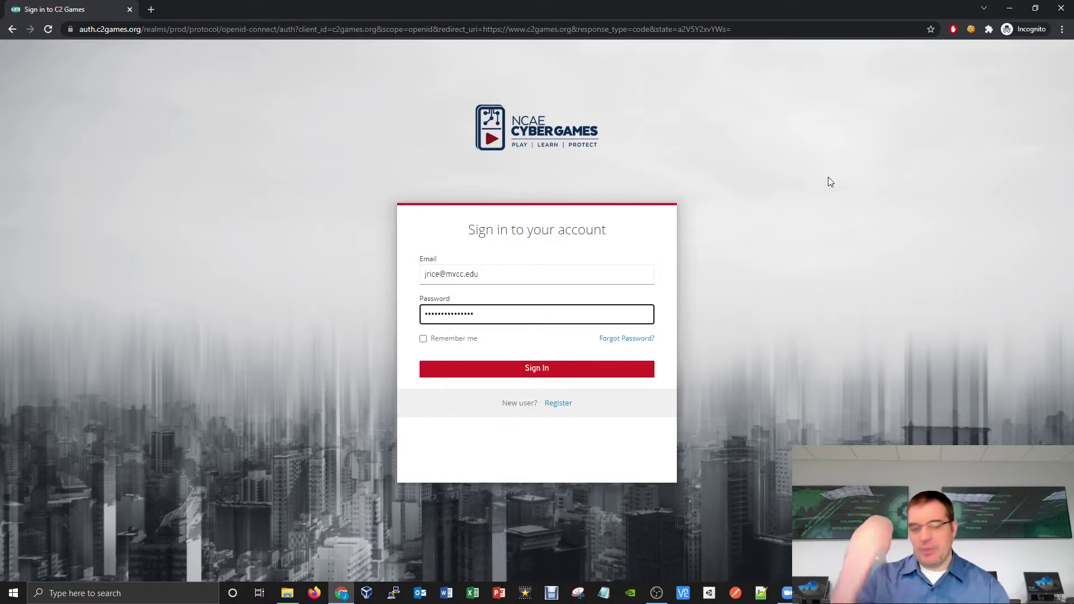
key("Return")
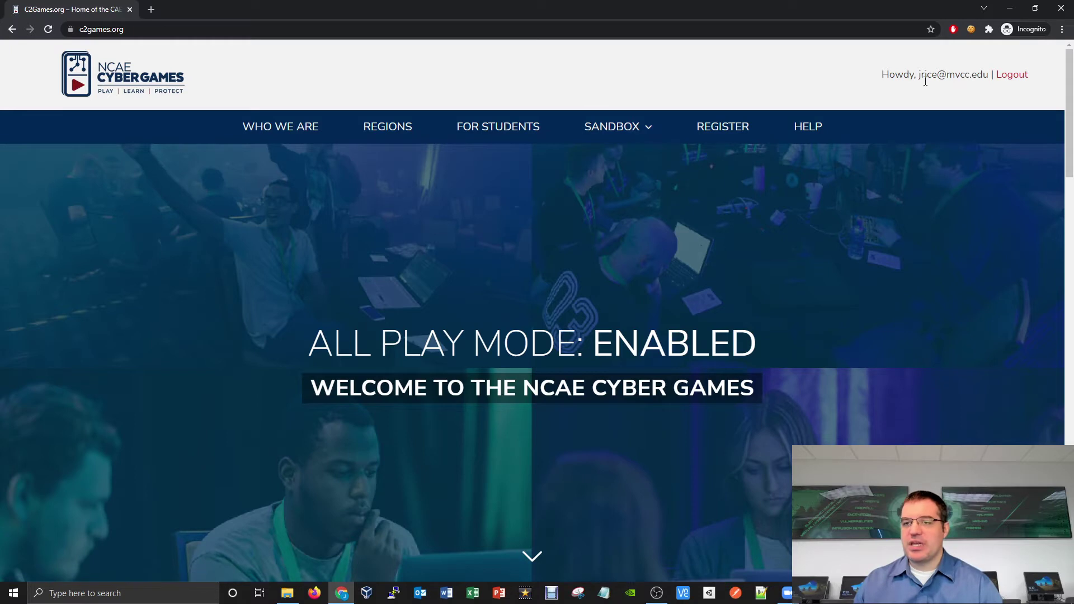
Step: Open the Sandbox page and browse the Packet Man Ping, Mini Hacks and World of Bills challenges
left_click(617, 124)
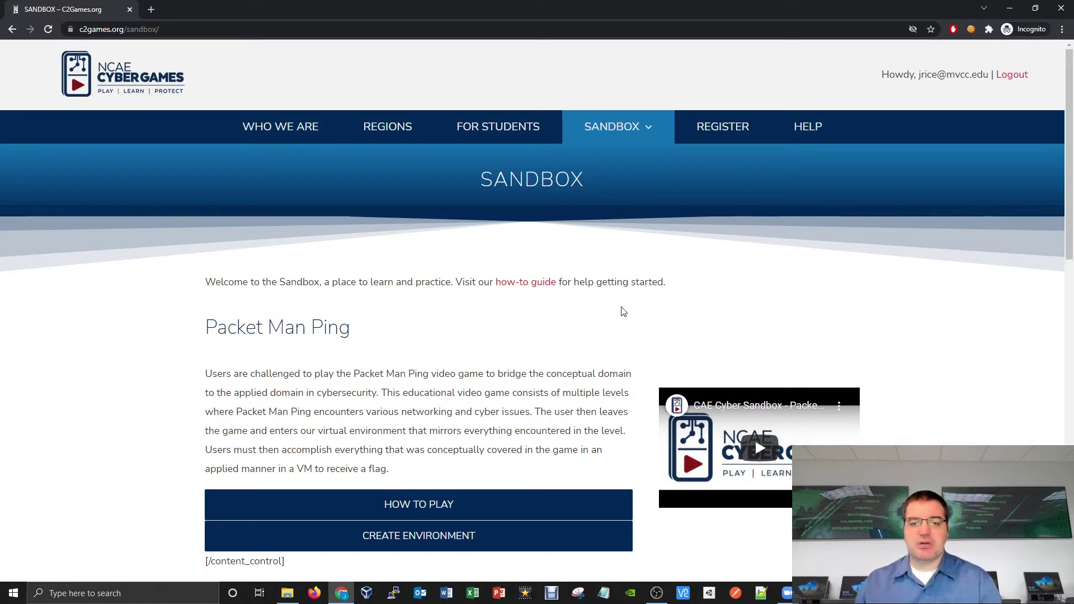
scroll(627, 314, "down", 1)
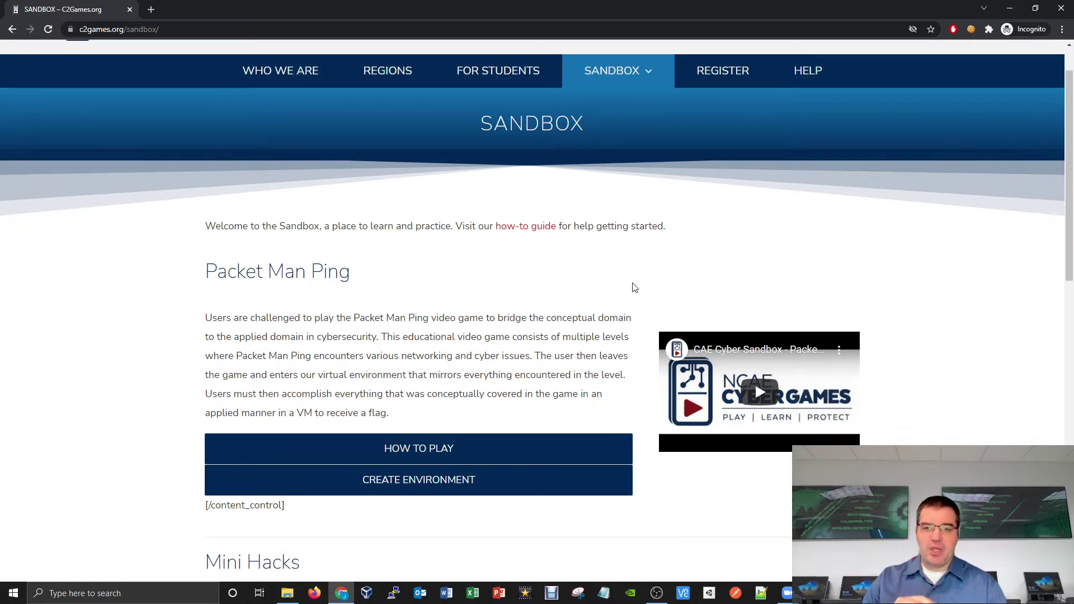
scroll(637, 285, "down", 10)
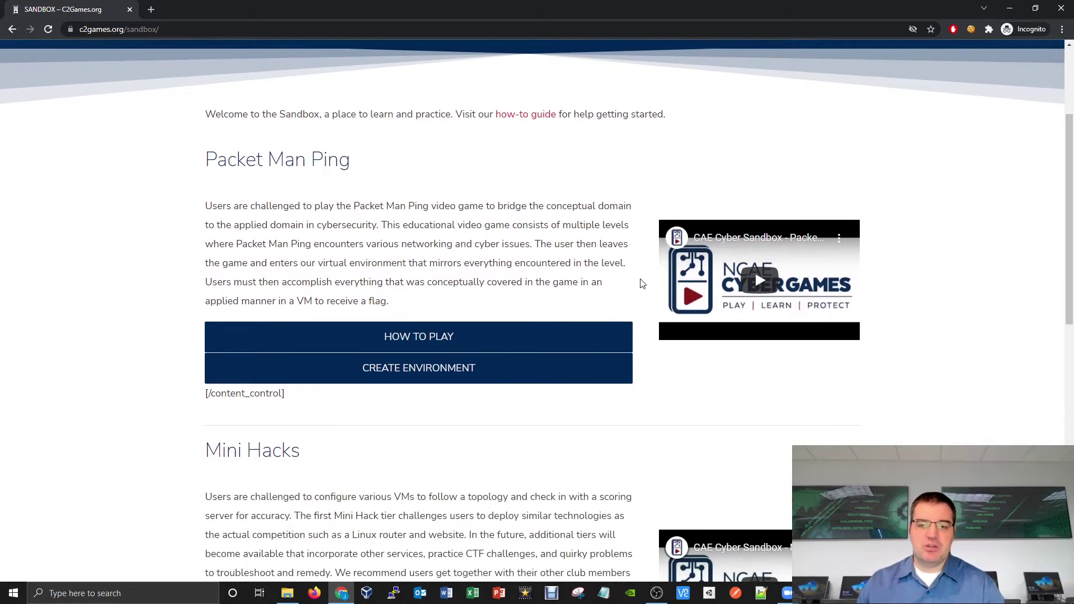
scroll(642, 283, "down", 2)
scroll(643, 289, "up", 12)
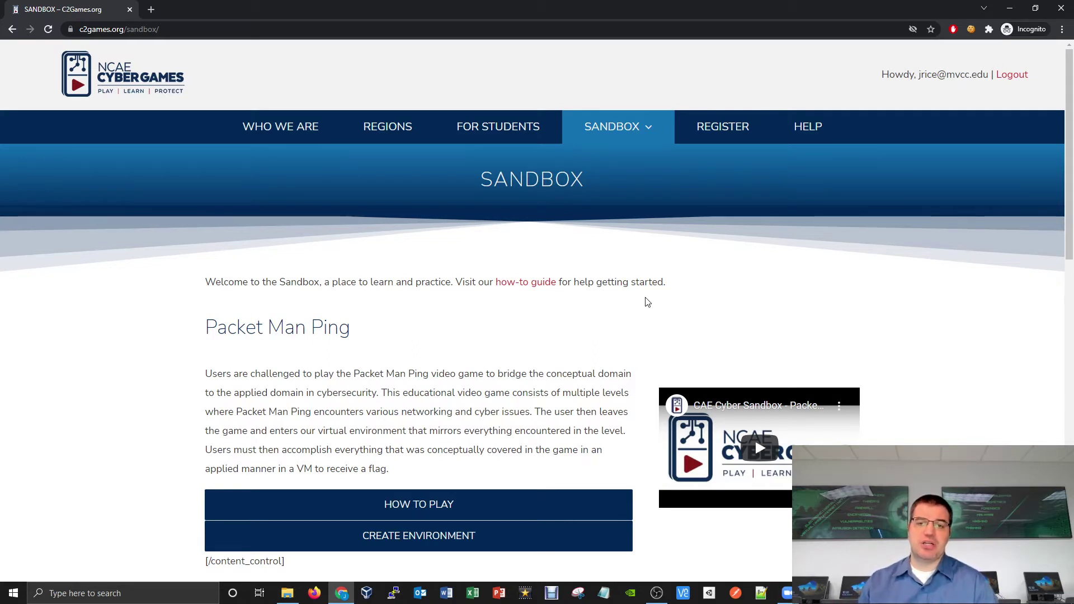
scroll(643, 305, "down", 2)
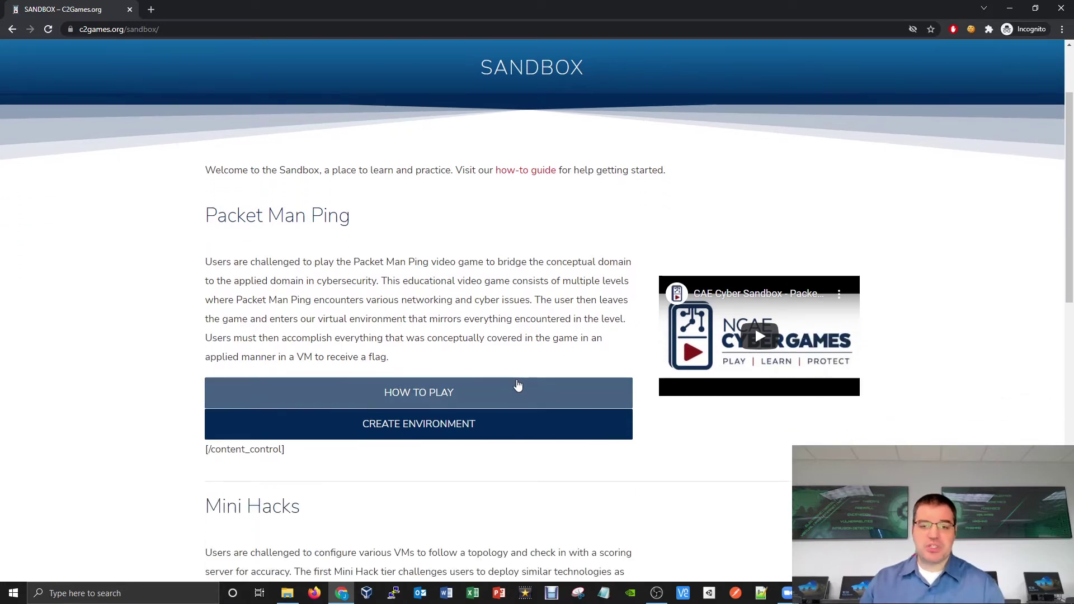
scroll(643, 308, "down", 5)
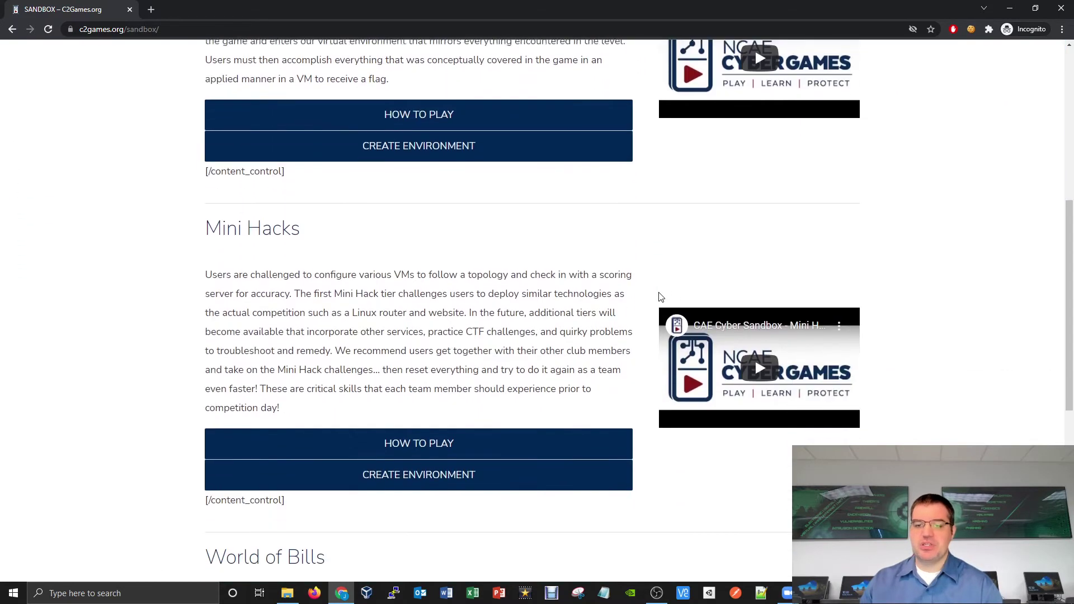
scroll(655, 308, "down", 4)
scroll(658, 342, "up", 2)
scroll(657, 341, "up", 10)
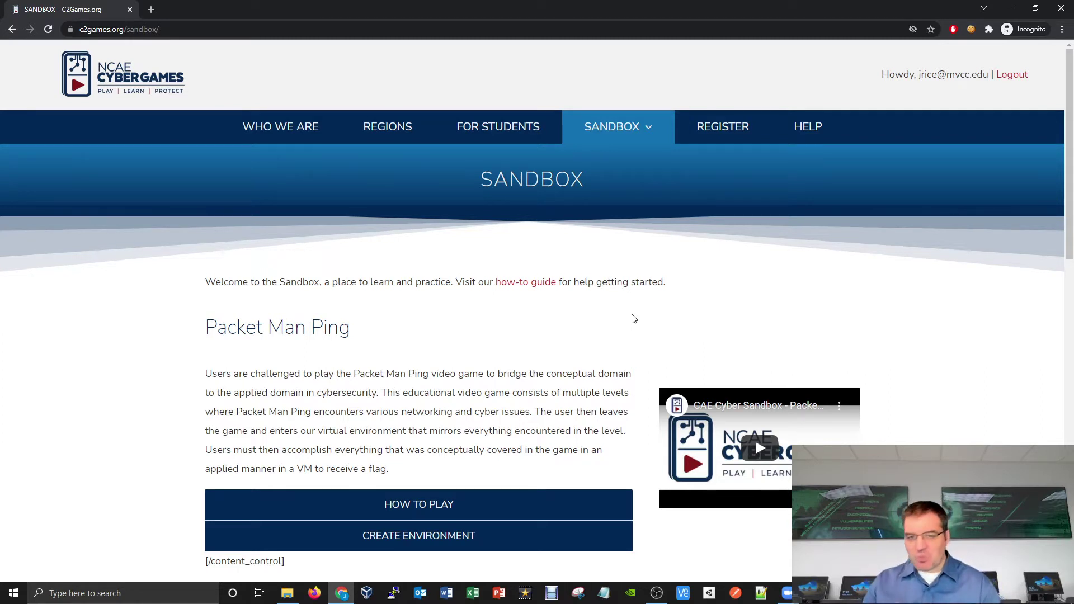
Step: Scroll to Mini Hacks and create its environment so LAUNCH ENVIRONMENT becomes available
scroll(635, 319, "down", 8)
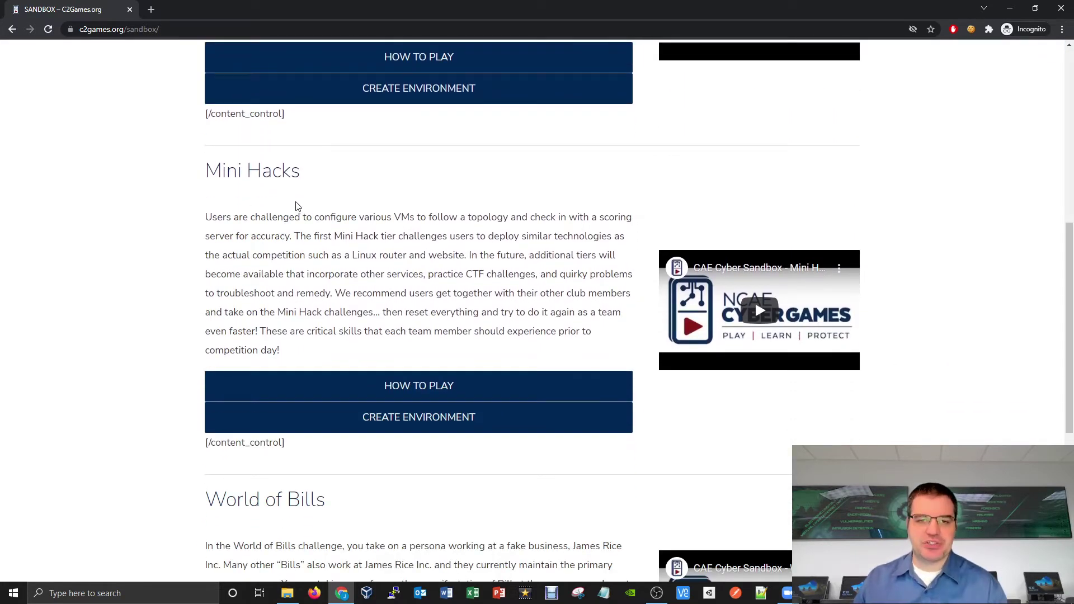
scroll(297, 206, "down", 1)
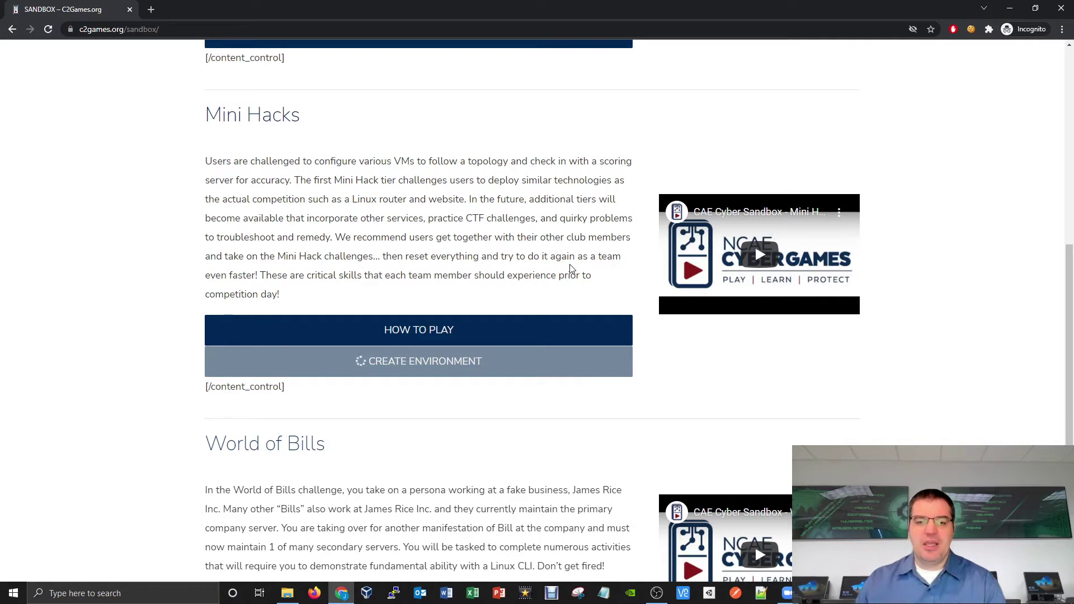
scroll(616, 235, "down", 1)
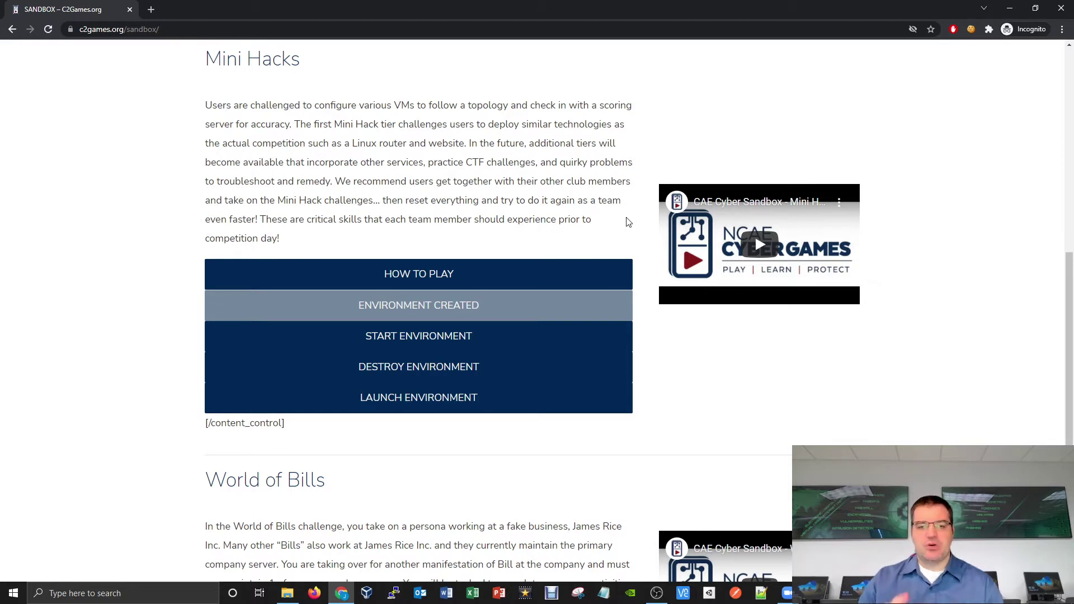
left_click(508, 336)
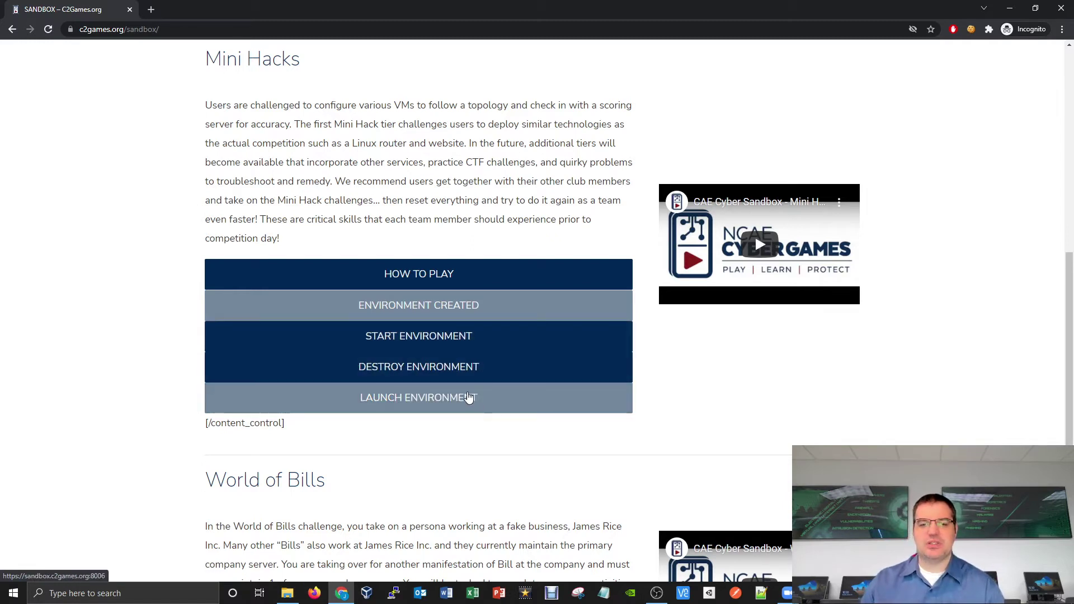
Step: Launch the Mini Hacks environment in Proxmox and log in through the C2Games account redirect
left_click(469, 397)
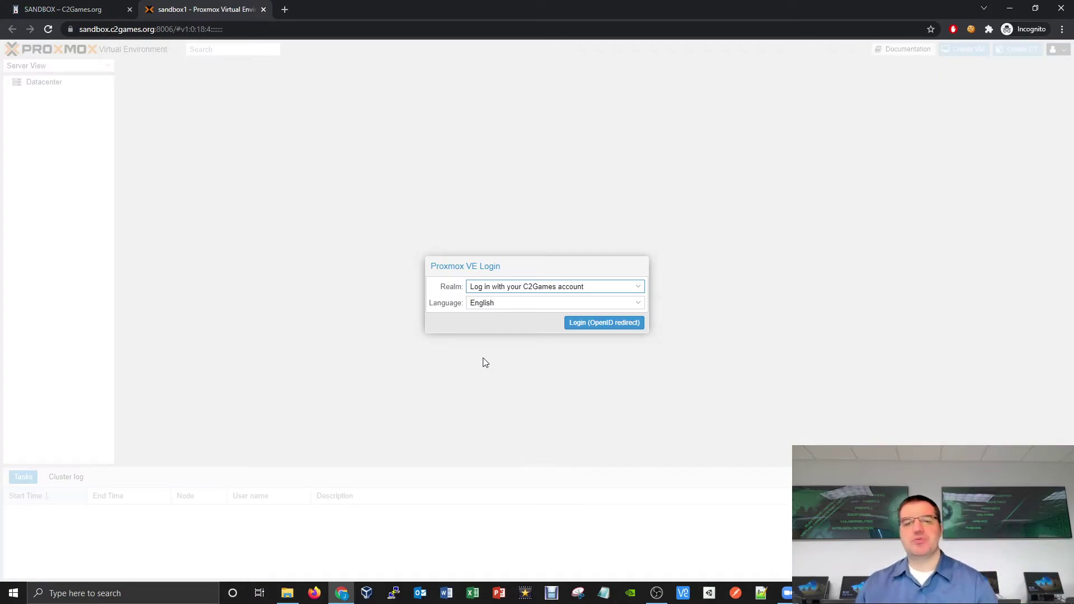
left_click(598, 329)
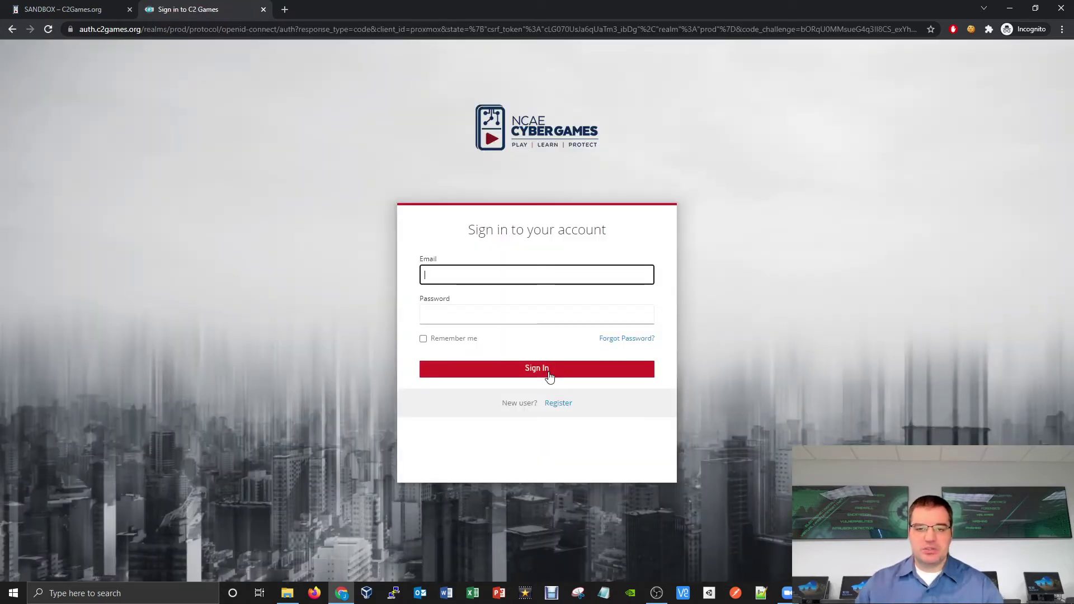
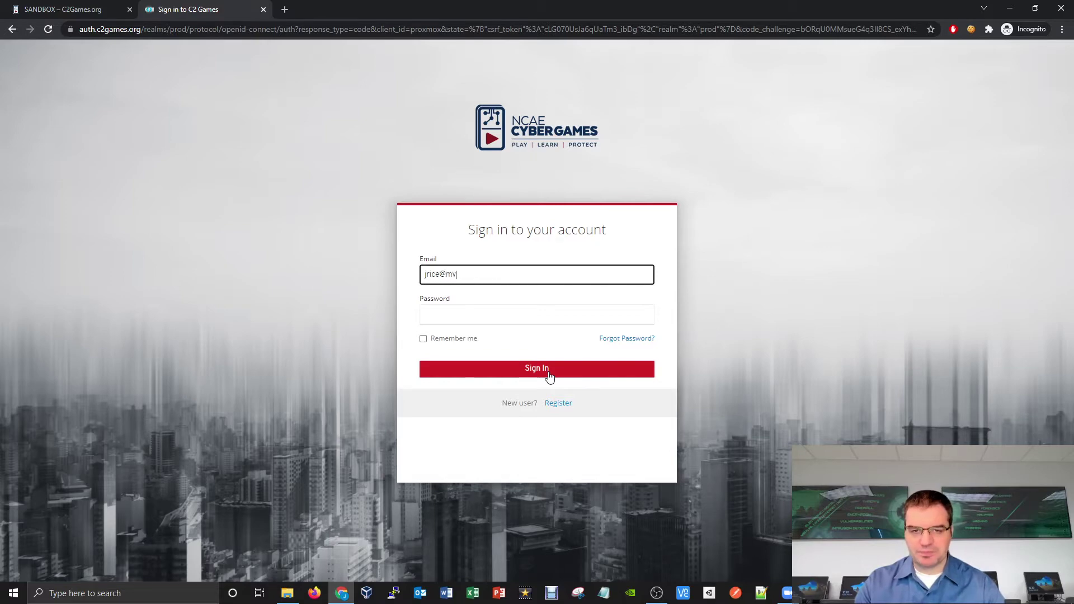
key("Tab")
type("***************")
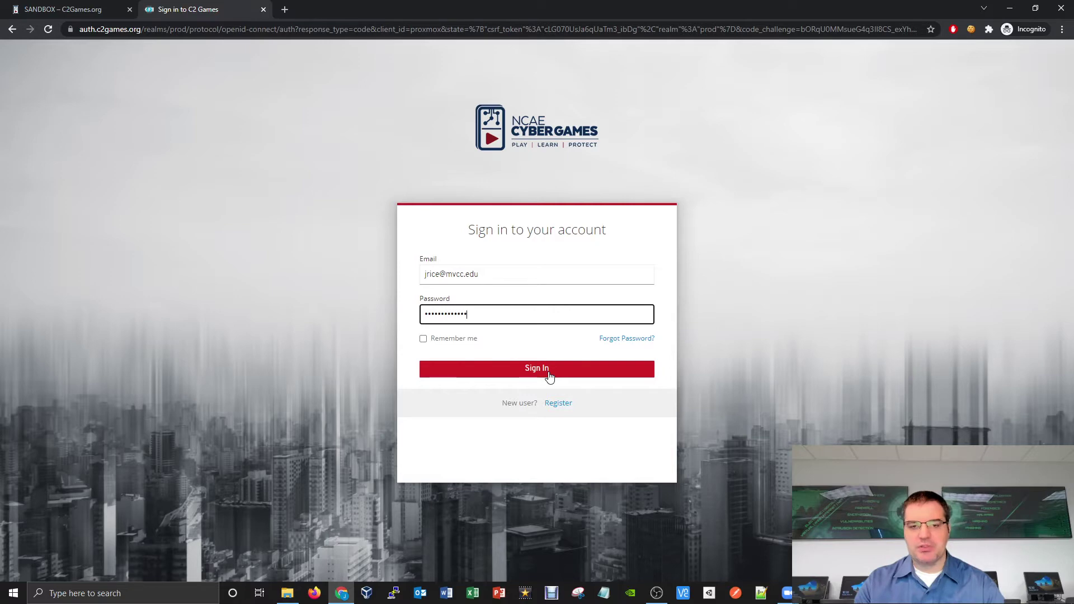
left_click(550, 377)
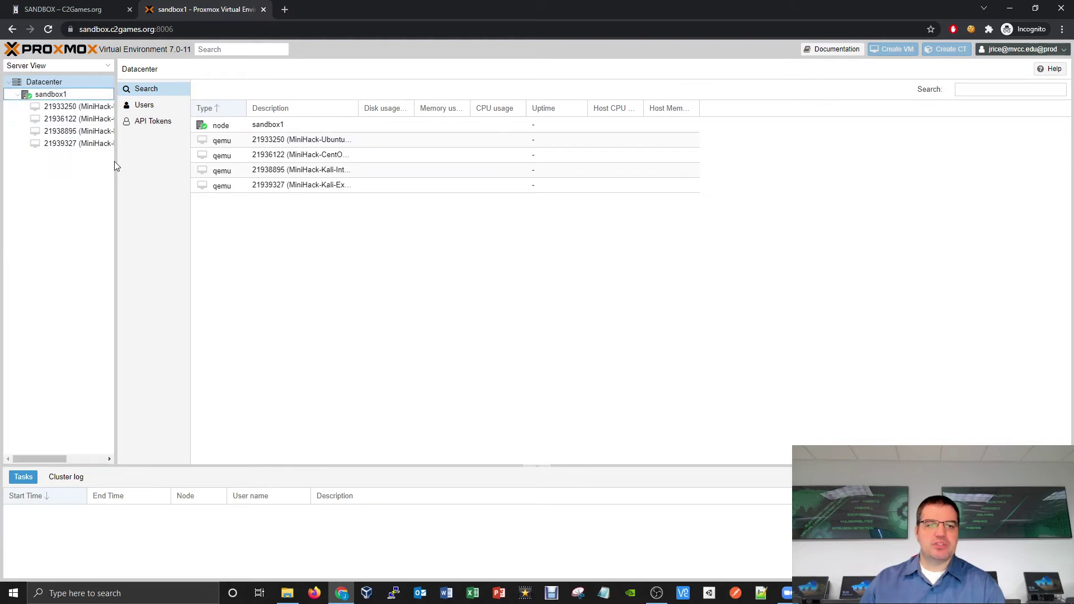
Step: Widen the resource tree to show full MiniHack VM names and expand the sandbox1 node
left_click_drag(116, 162, 204, 162)
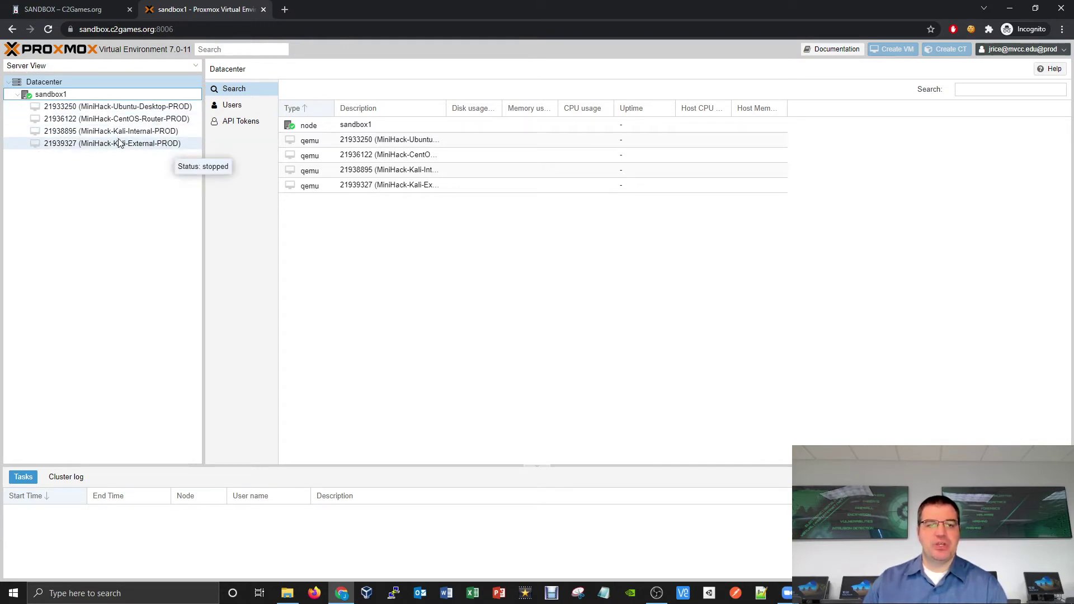
left_click_drag(203, 166, 97, 162)
left_click(95, 164)
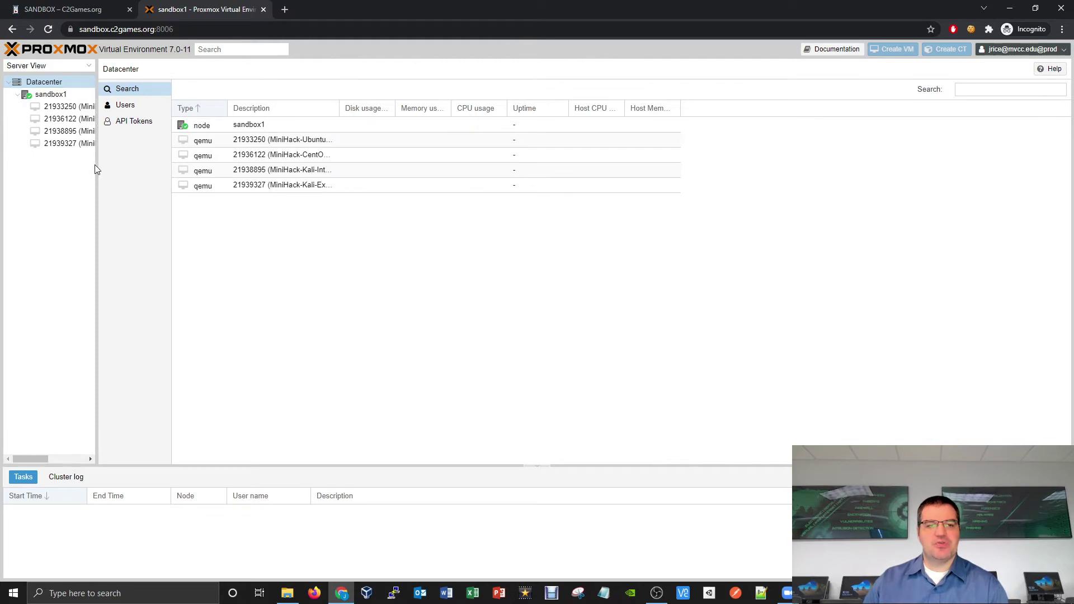
left_click_drag(97, 163, 205, 155)
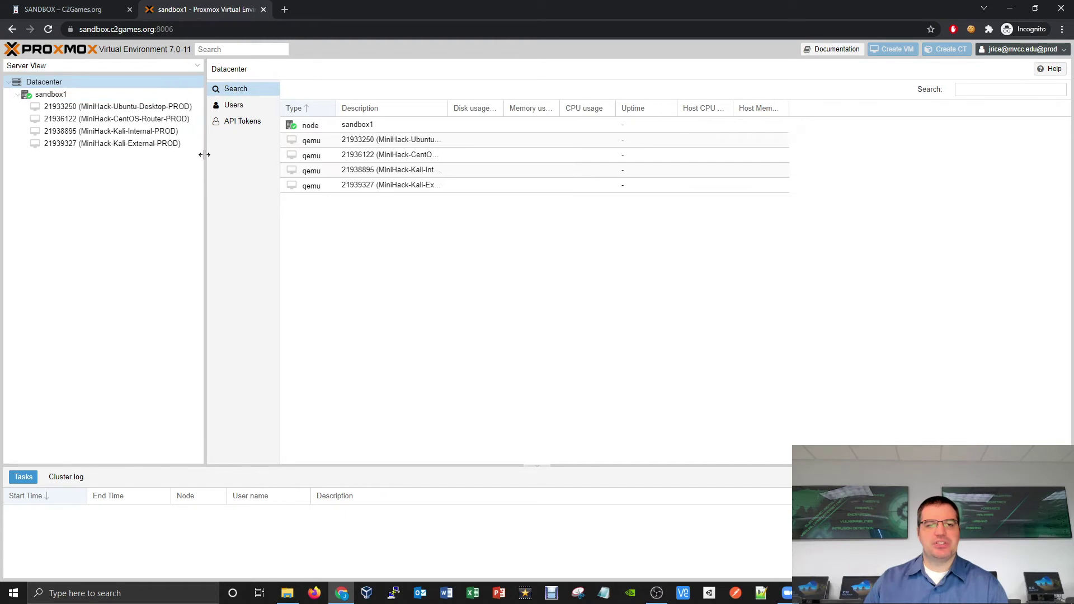
left_click(17, 96)
left_click(17, 95)
left_click(18, 95)
left_click(17, 95)
left_click(17, 95)
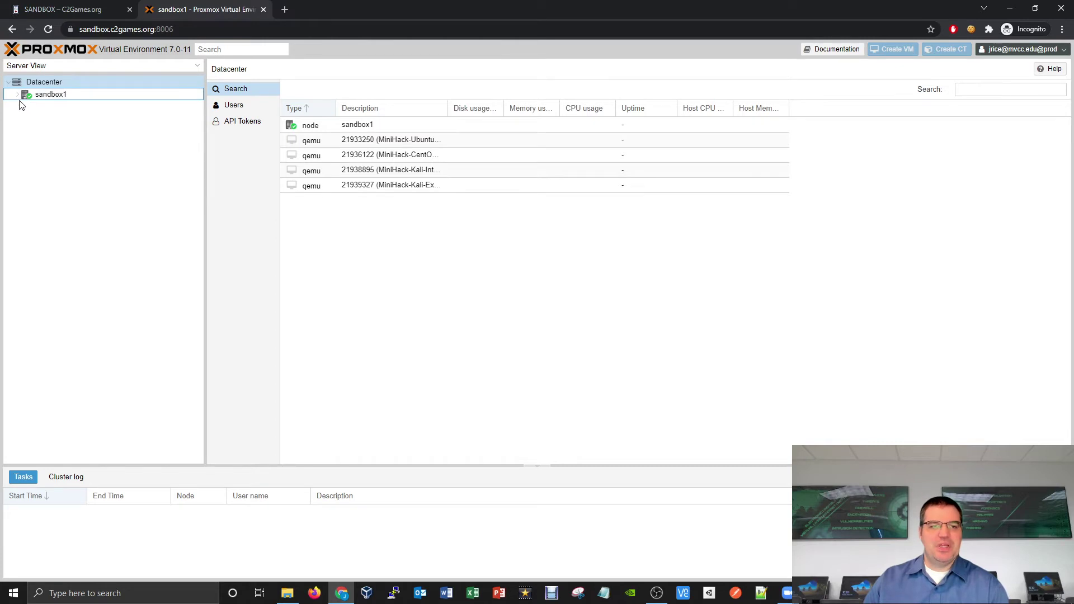
left_click(17, 95)
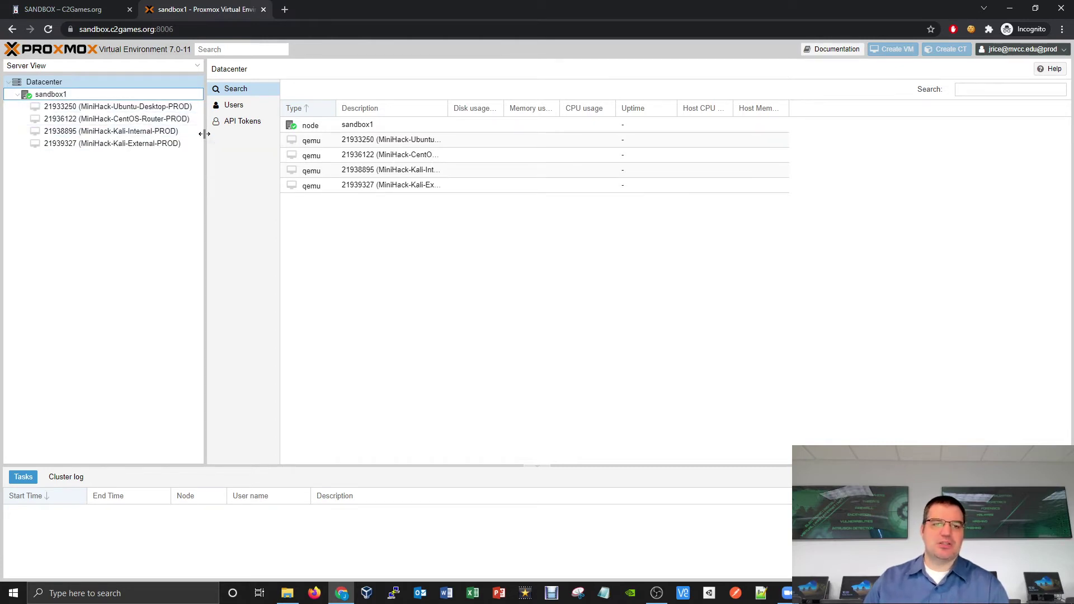
left_click_drag(204, 133, 222, 133)
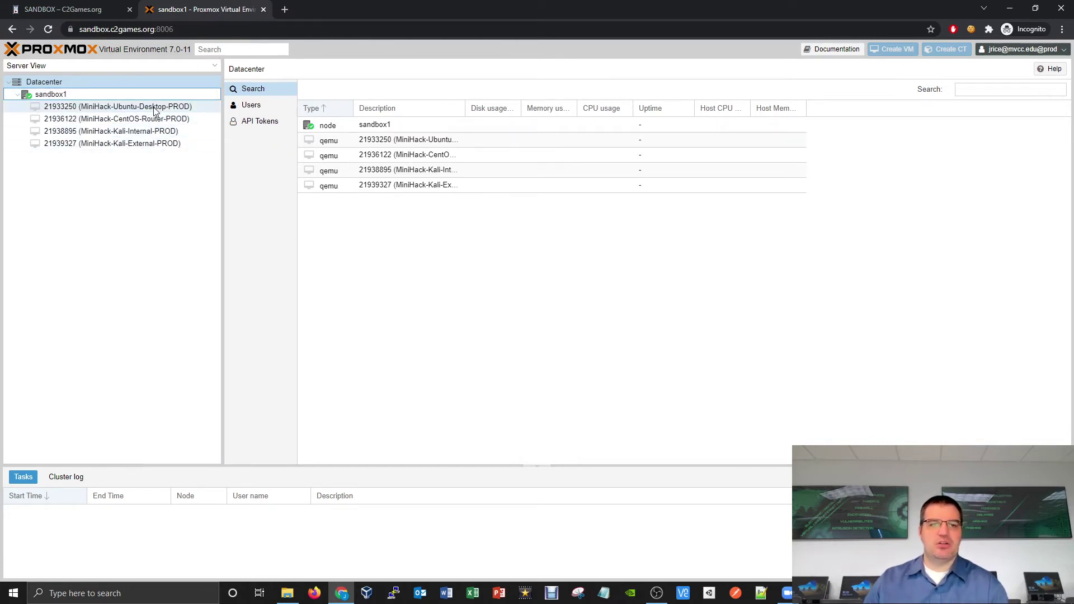
Step: View the Ubuntu-Desktop, CentOS-Router and Kali-Internal VM summaries
left_click(156, 107)
left_click(156, 120)
left_click(153, 132)
Step: Check the stopped Kali-External and Ubuntu-Desktop VM summaries, then return to the C2Games Sandbox tab
left_click(155, 146)
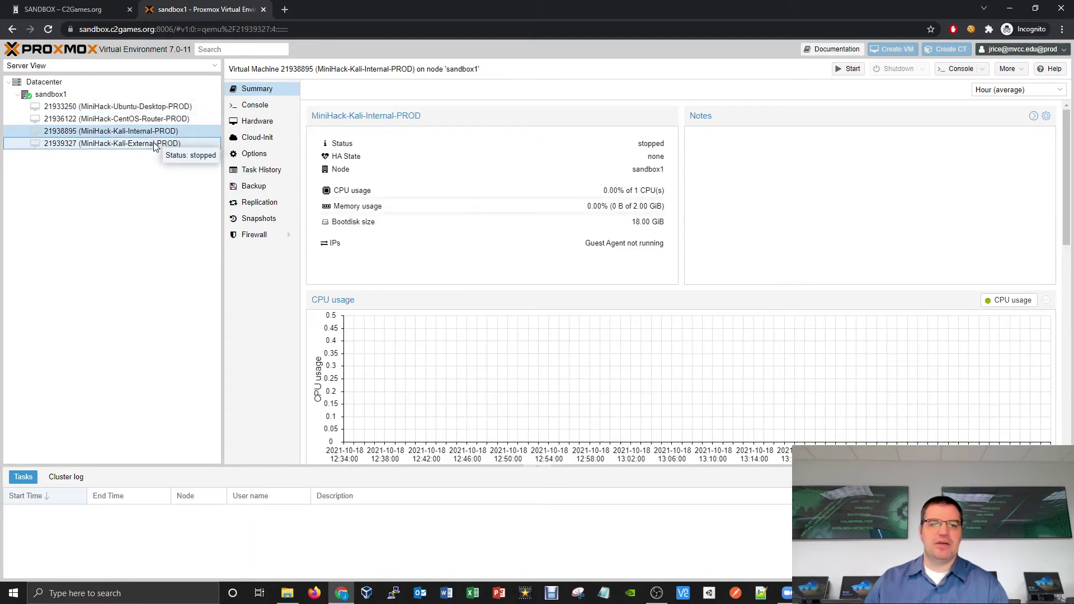
left_click(144, 110)
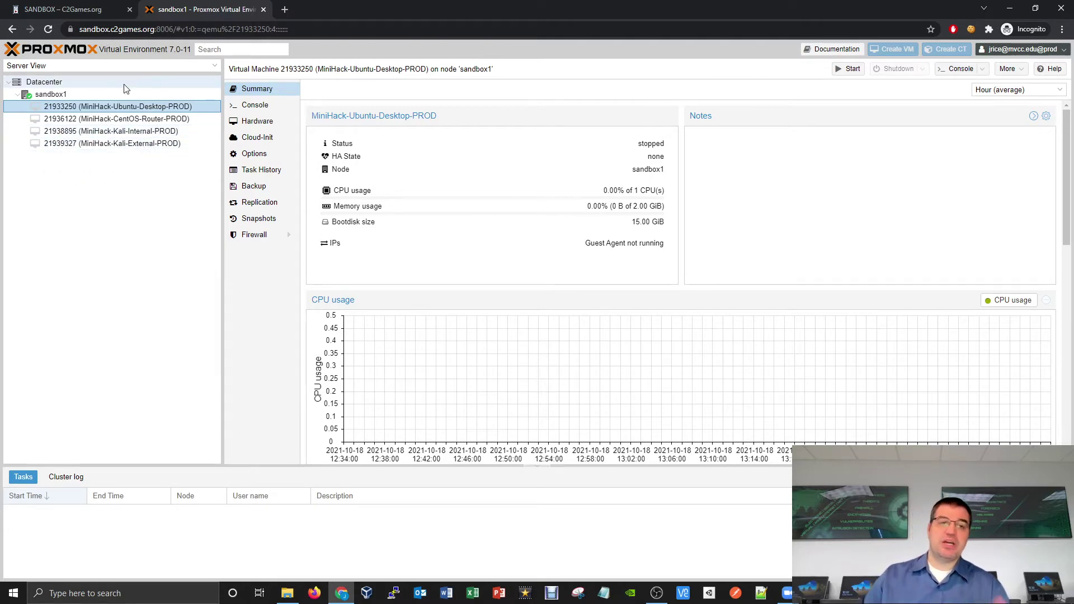
left_click(103, 8)
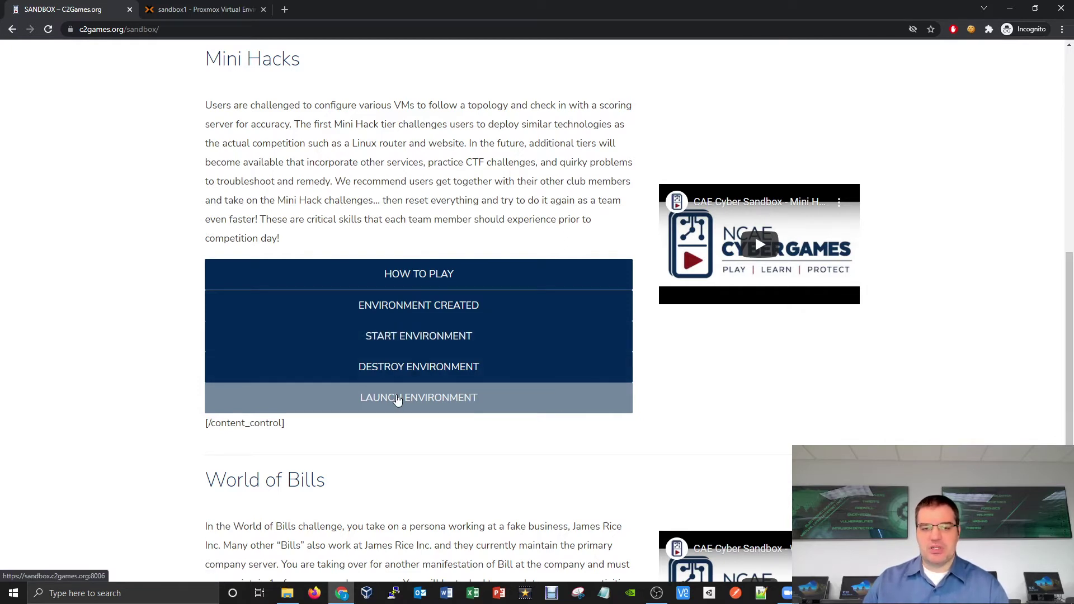
Step: Relaunch the environment, compare the two Proxmox tabs, and close the duplicate one
left_click(397, 401)
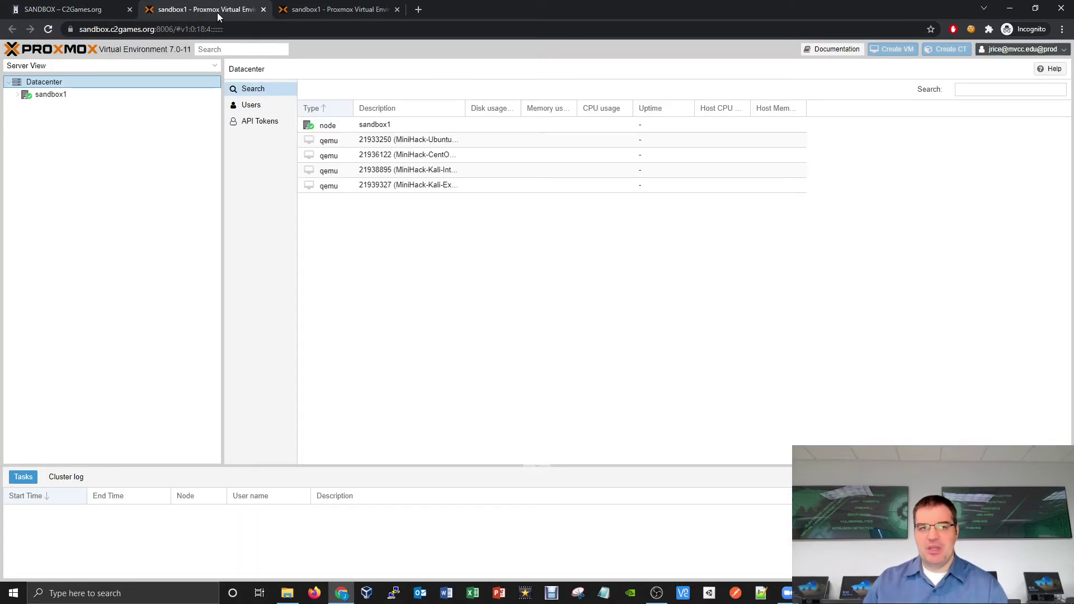
left_click(329, 10)
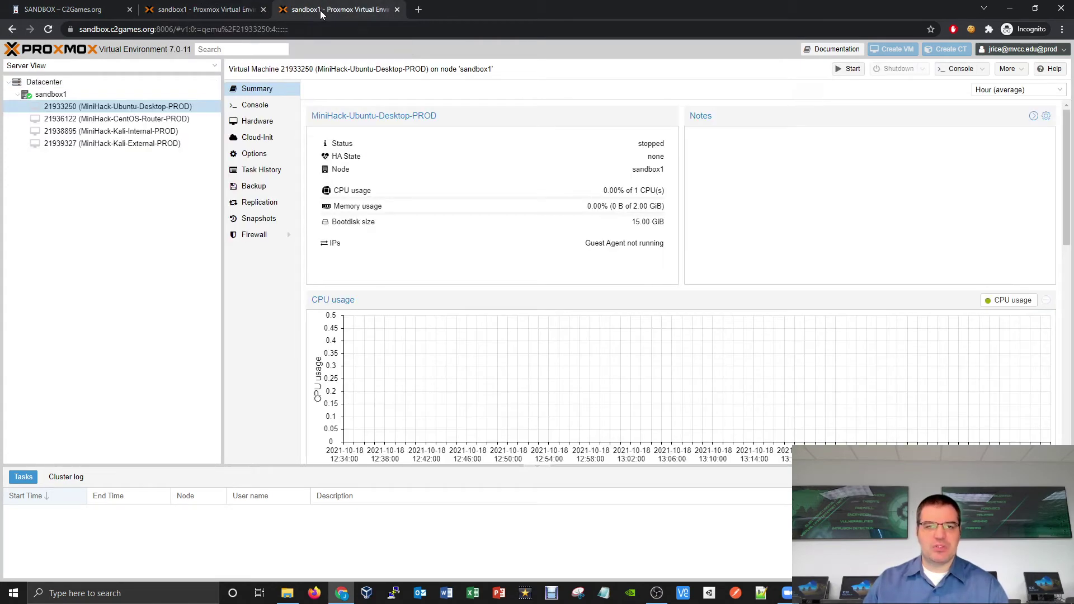
left_click(244, 11)
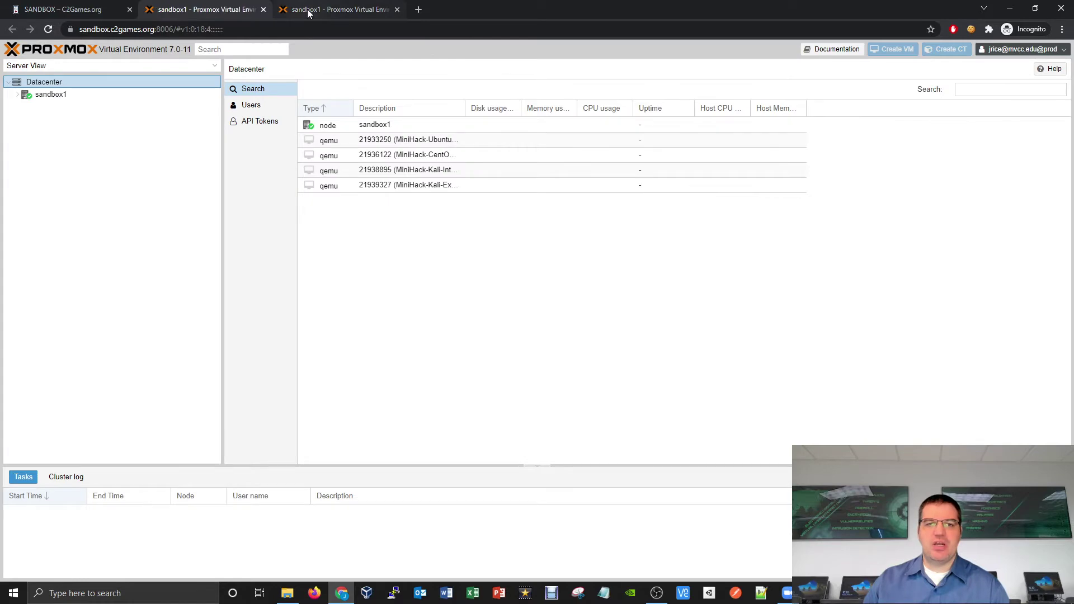
left_click(307, 8)
left_click(230, 9)
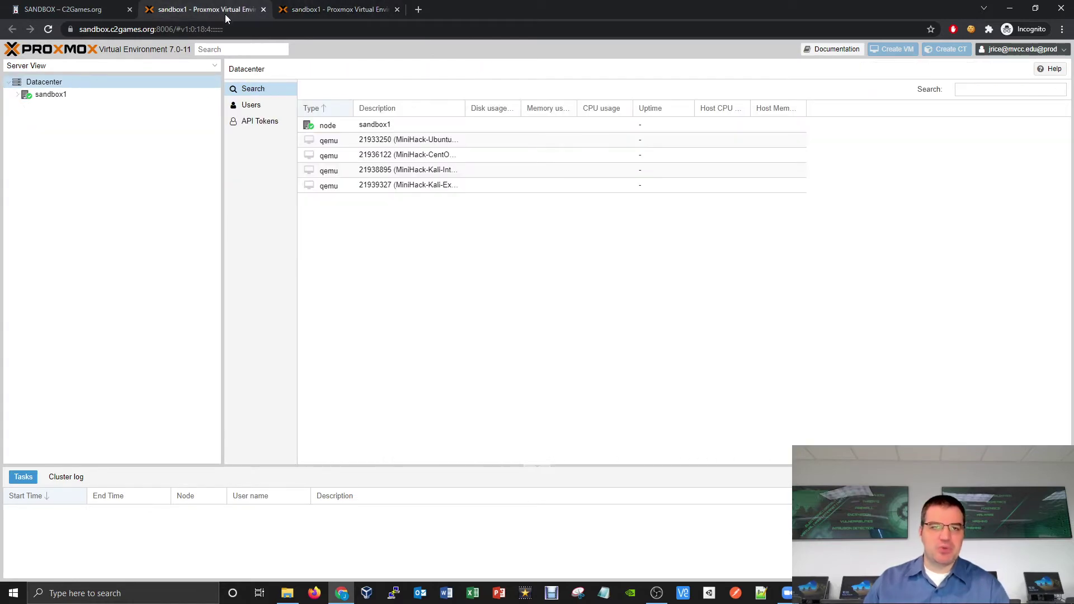
key("ctrl+w")
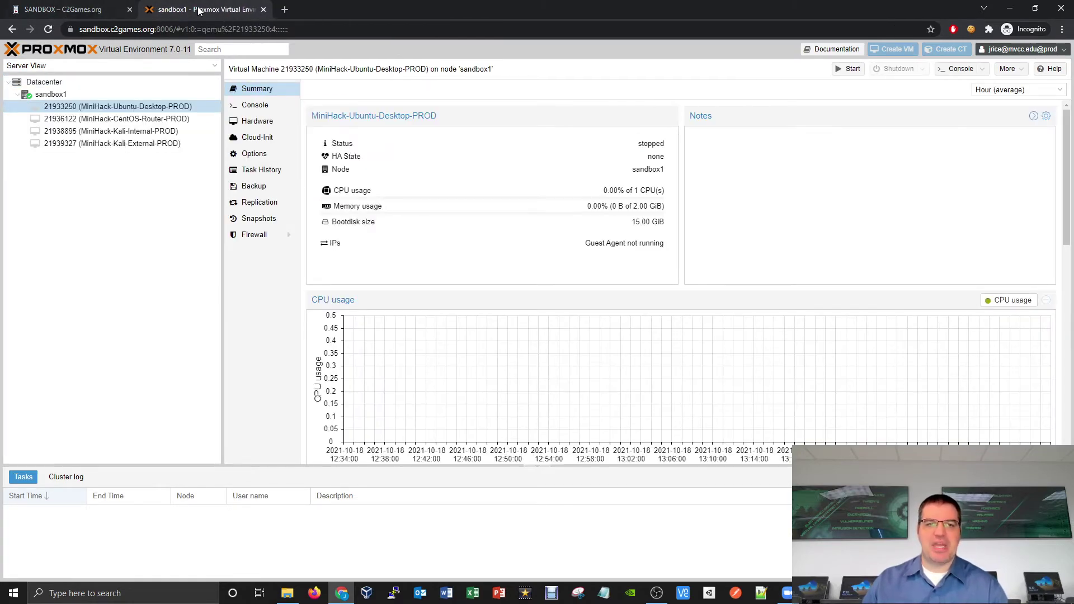
Step: Return to the C2Games Sandbox page, positioned at the Mini Hacks section
left_click(97, 13)
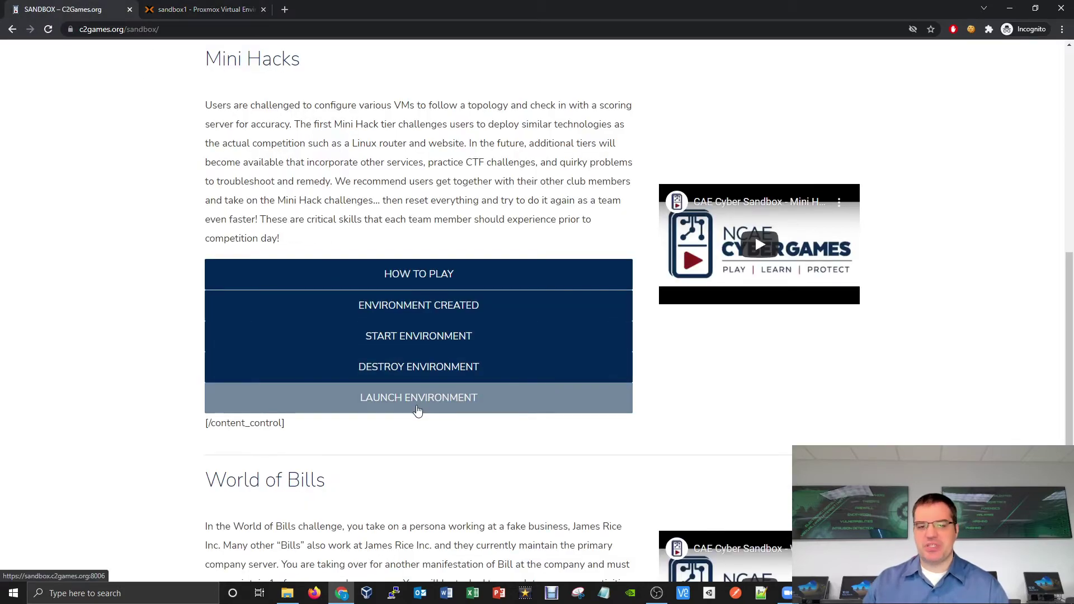
scroll(439, 402, "up", 2)
scroll(480, 511, "up", 6)
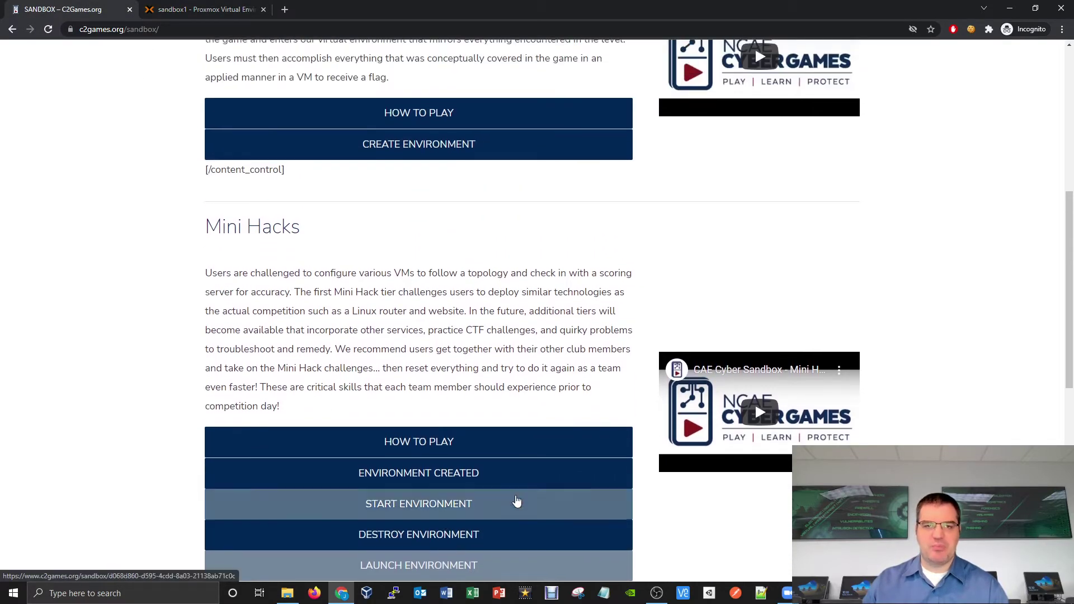
scroll(558, 343, "down", 5)
scroll(558, 343, "down", 7)
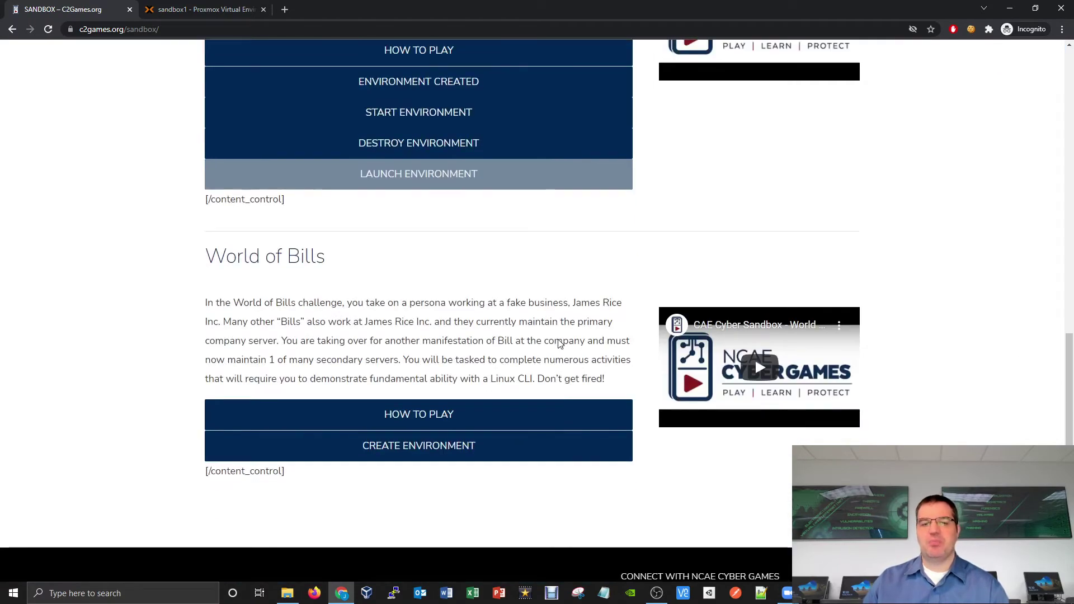
scroll(425, 425, "up", 5)
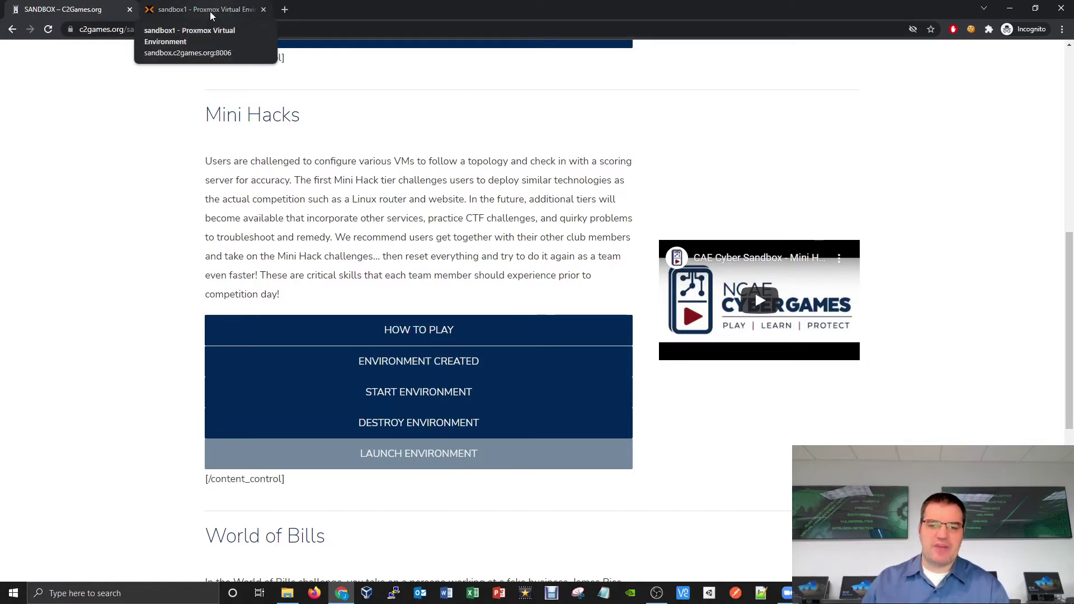
left_click(210, 11)
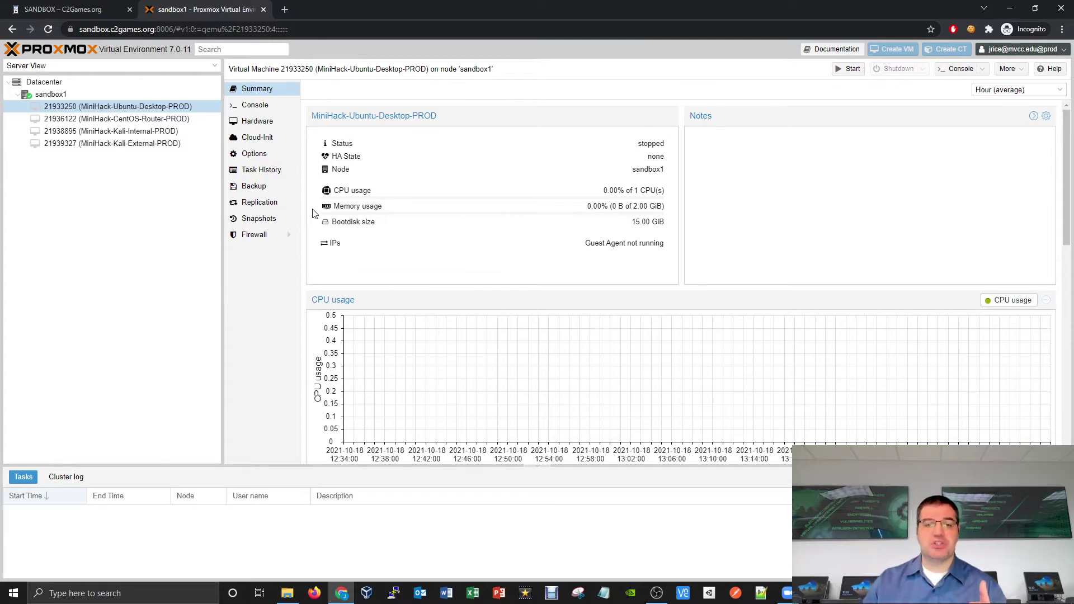
Step: Start the Mini Hacks environment from the C2Games tab, then return to the Proxmox tab
left_click(84, 12)
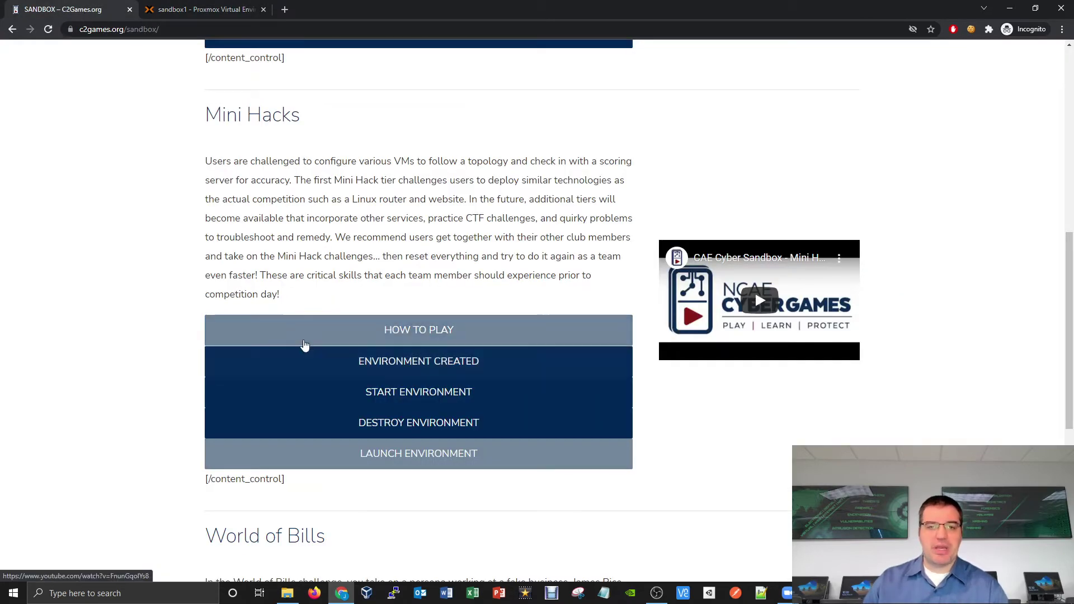
left_click(415, 395)
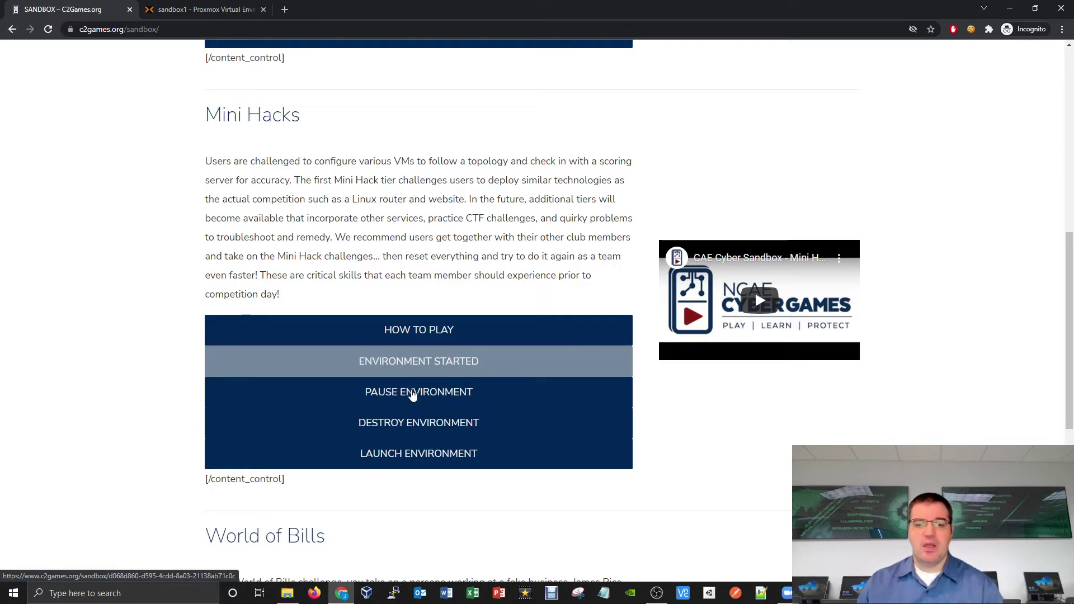
left_click(196, 11)
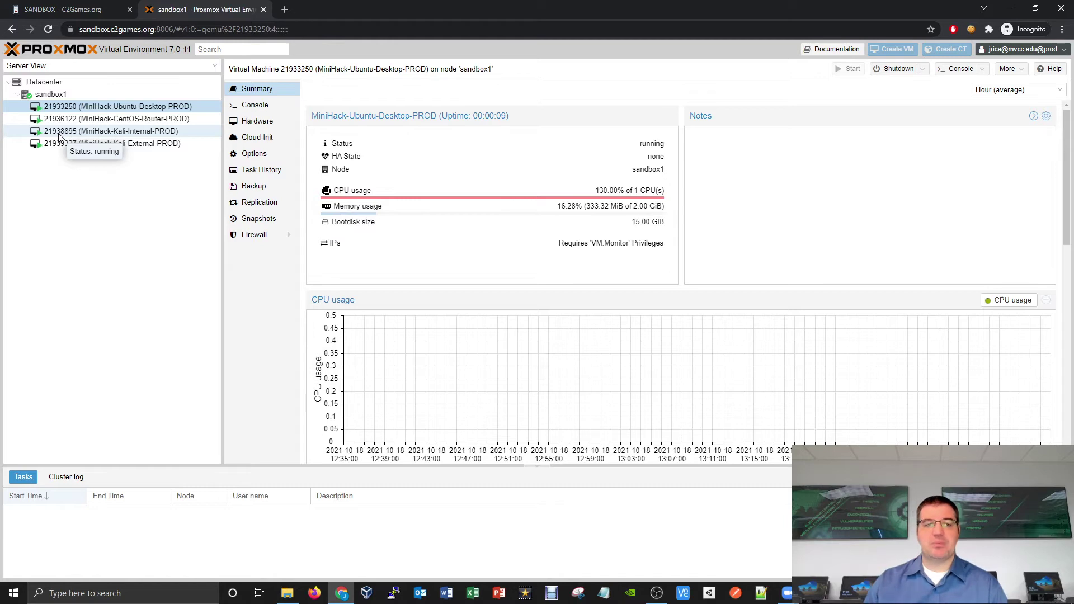
right_click(121, 135)
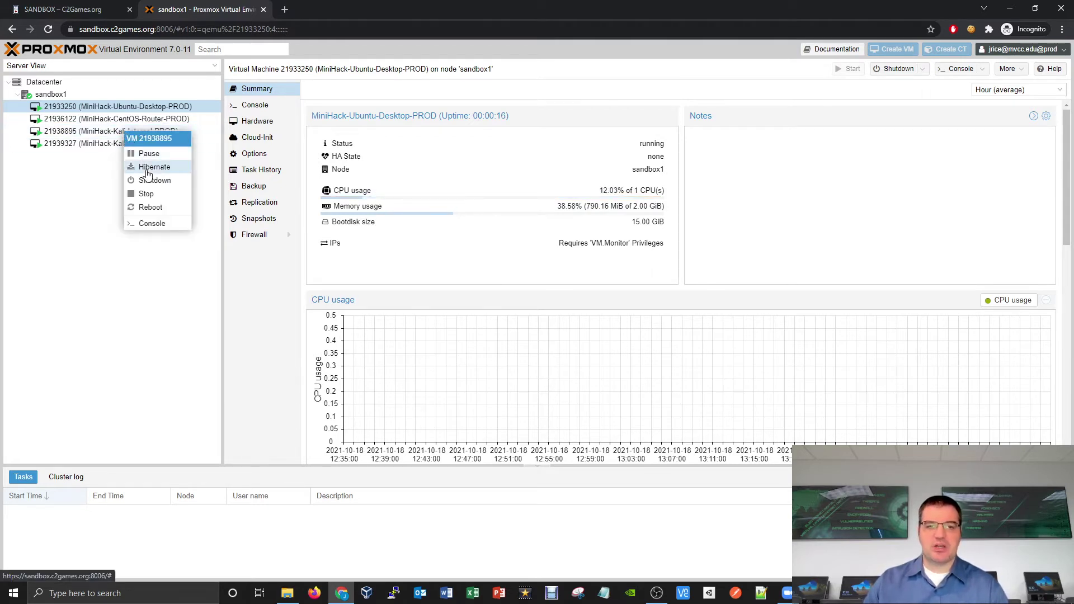
left_click(68, 176)
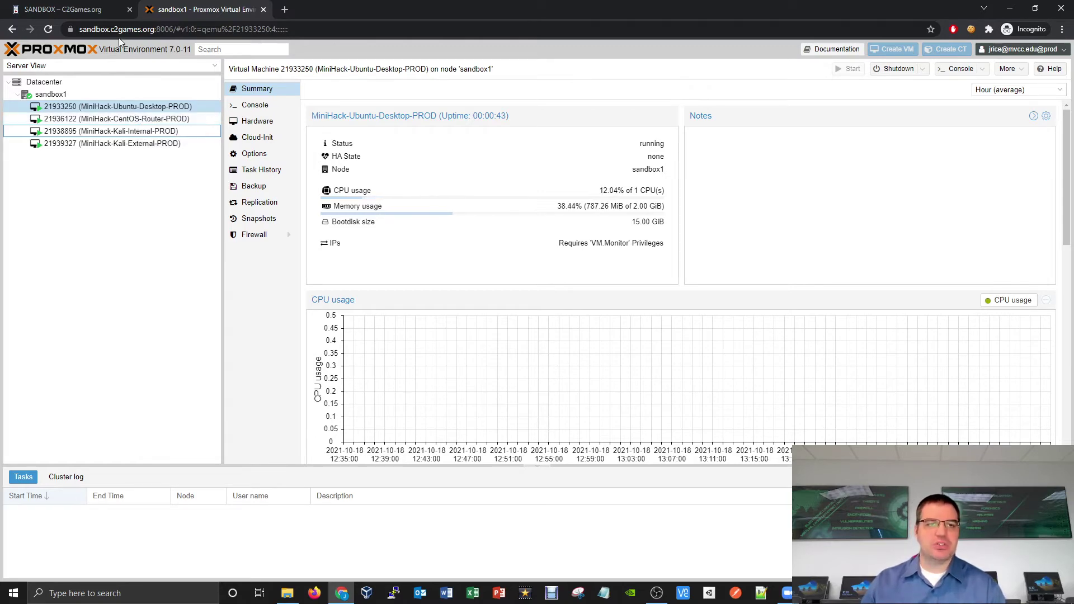
left_click(95, 15)
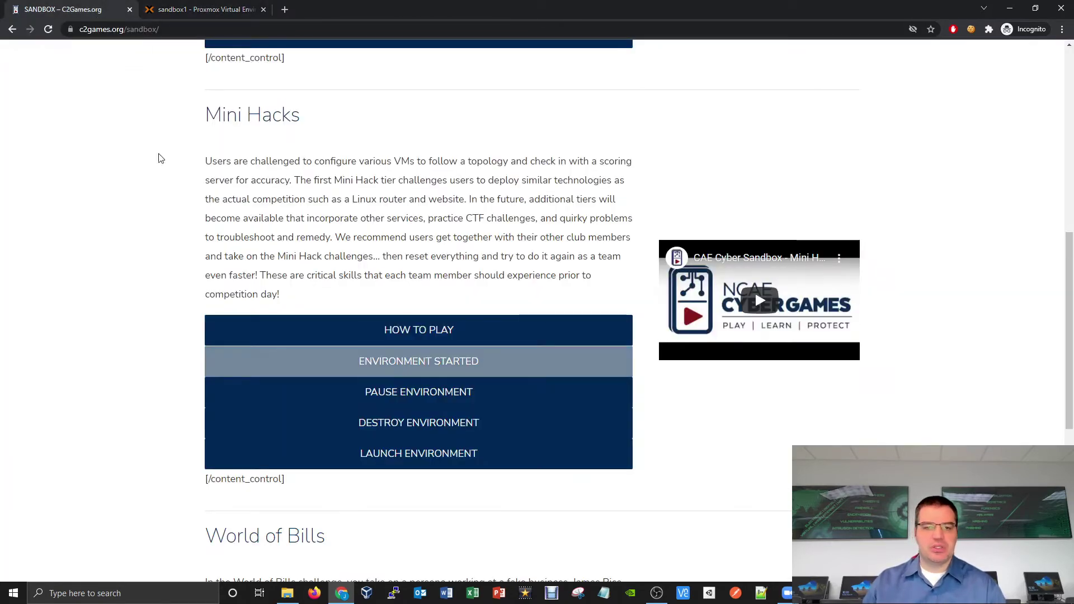
left_click(390, 399)
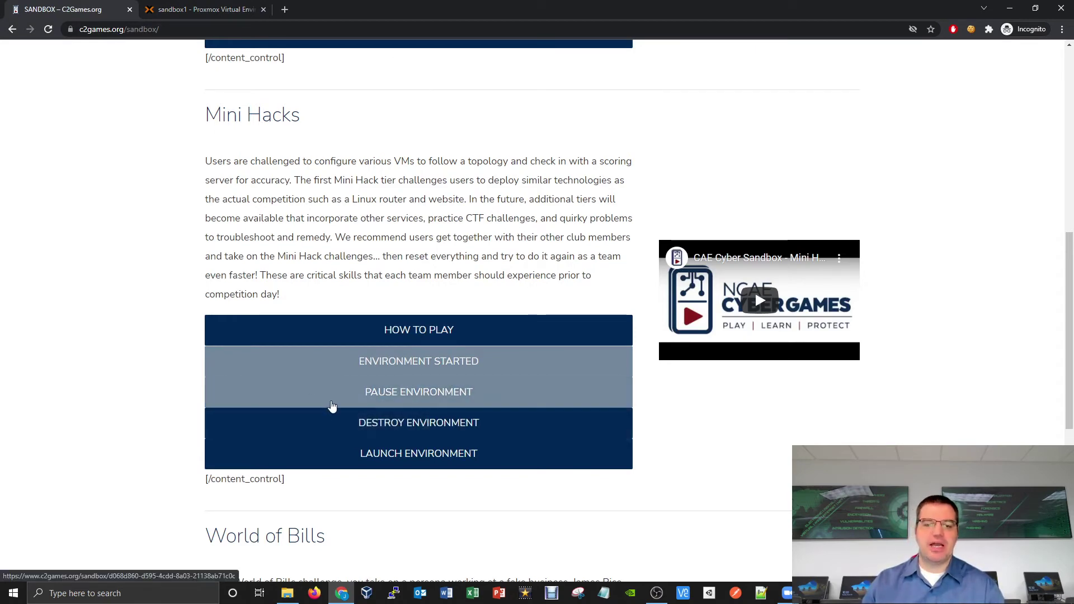
left_click(165, 11)
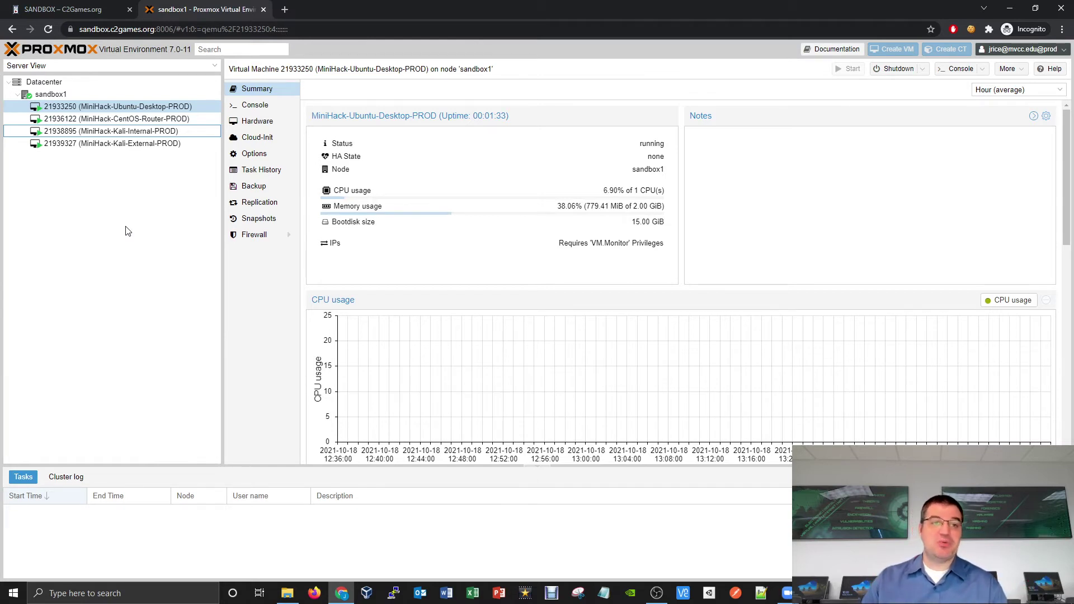
Step: Open the MiniHack-Kali-External-PROD noVNC console, reposition it, then close it
double_click(129, 144)
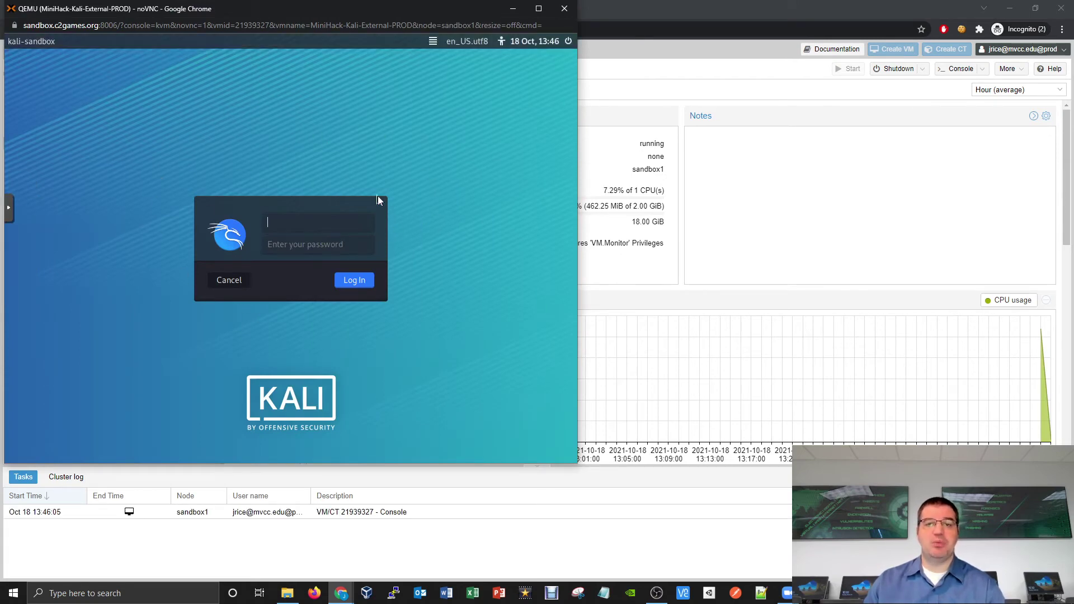
left_click_drag(343, 32, 428, 61)
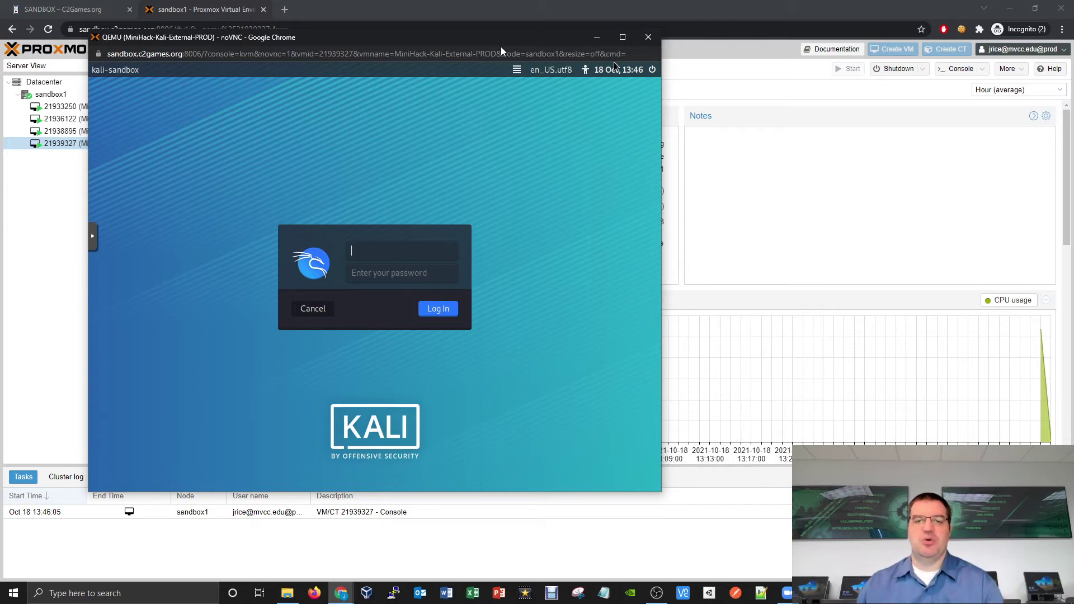
left_click_drag(553, 44, 559, 57)
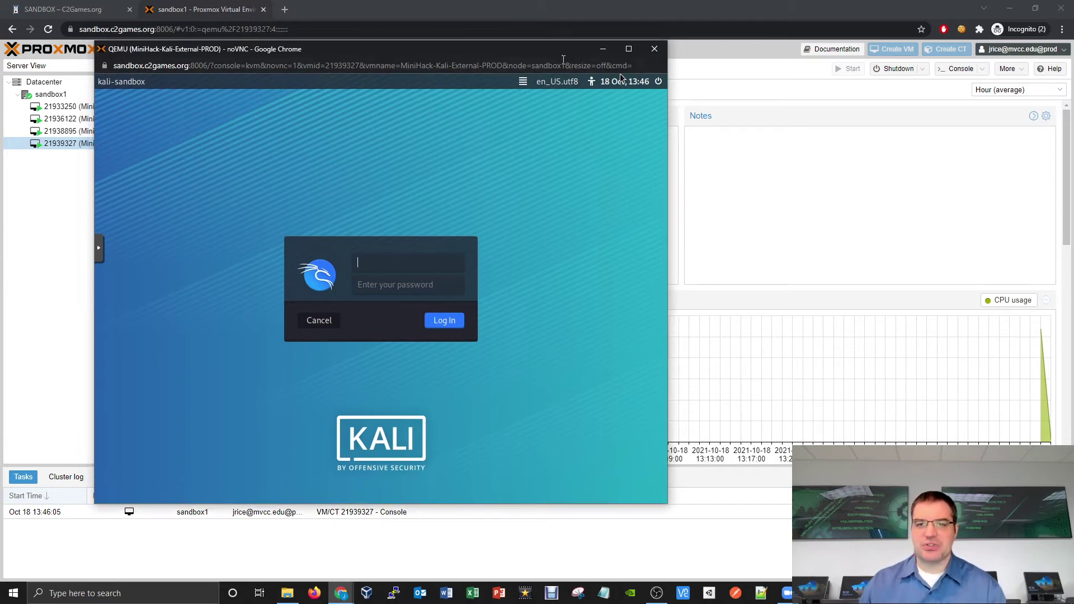
left_click(653, 52)
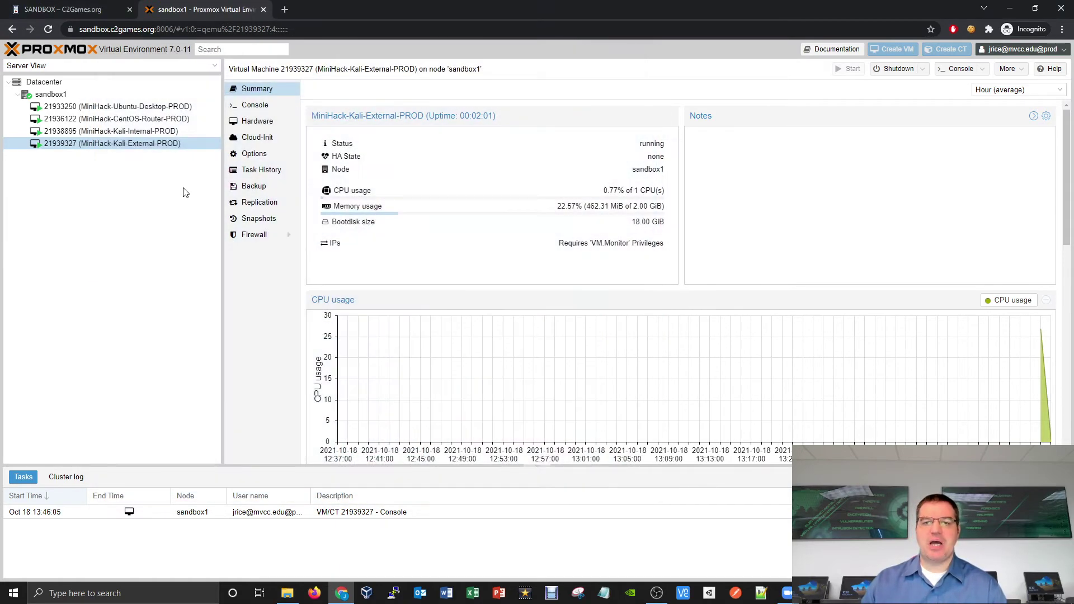
right_click(147, 144)
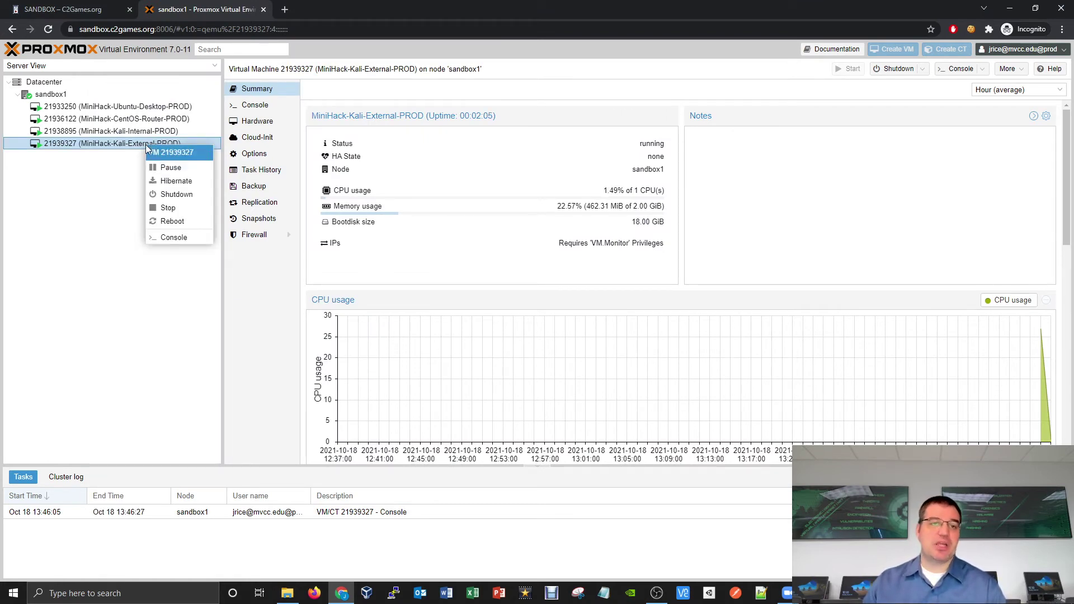
left_click(174, 238)
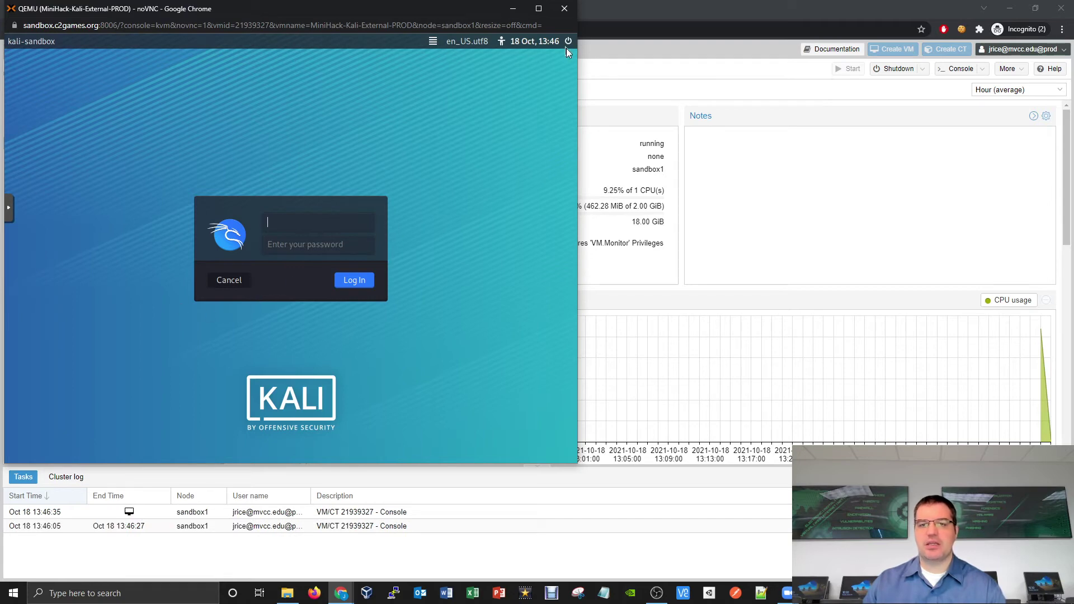
left_click(564, 9)
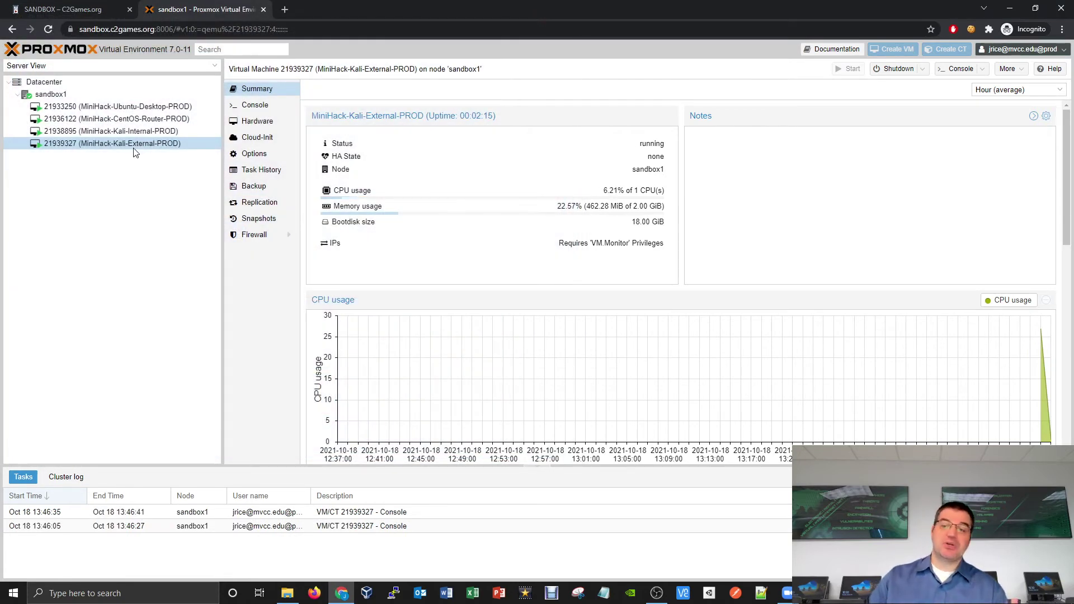
left_click(960, 71)
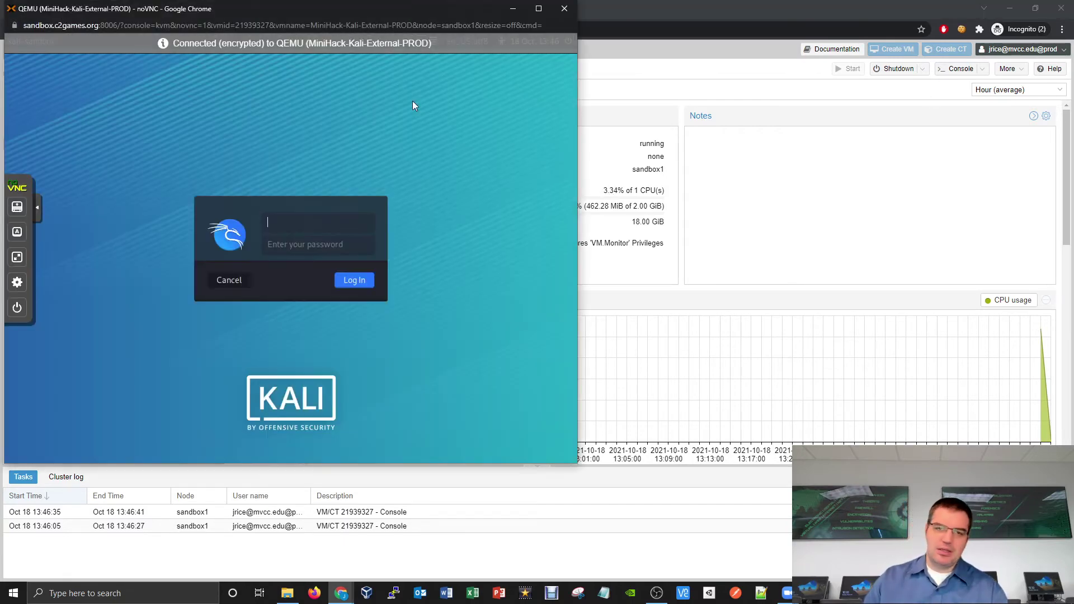
left_click(569, 16)
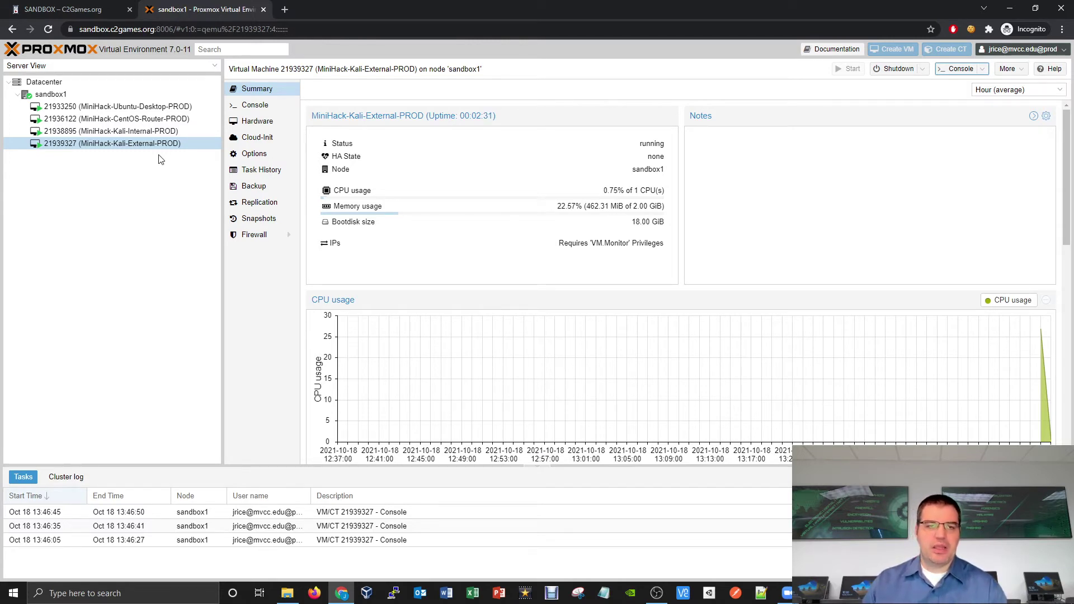
left_click(271, 104)
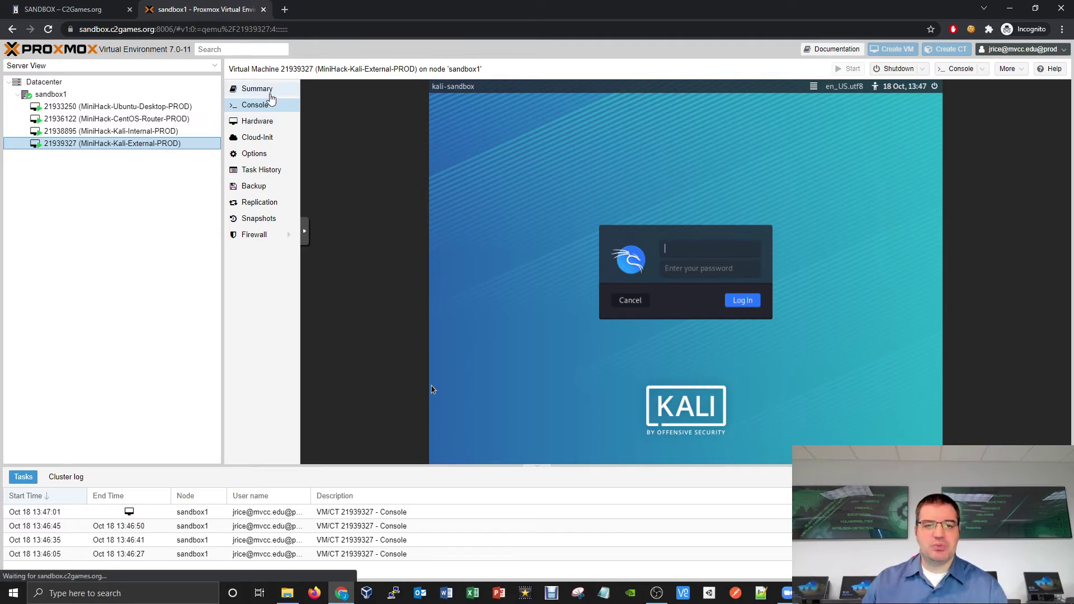
left_click(270, 92)
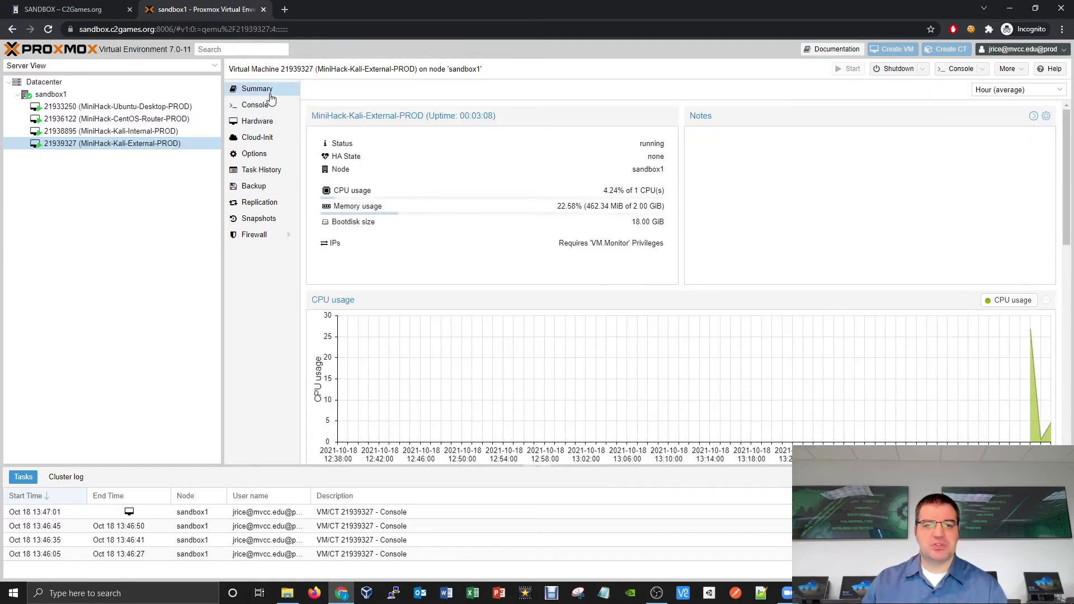
Step: Open separate console windows for the Kali-External and CentOS-Router VMs and arrange them side by side
double_click(129, 144)
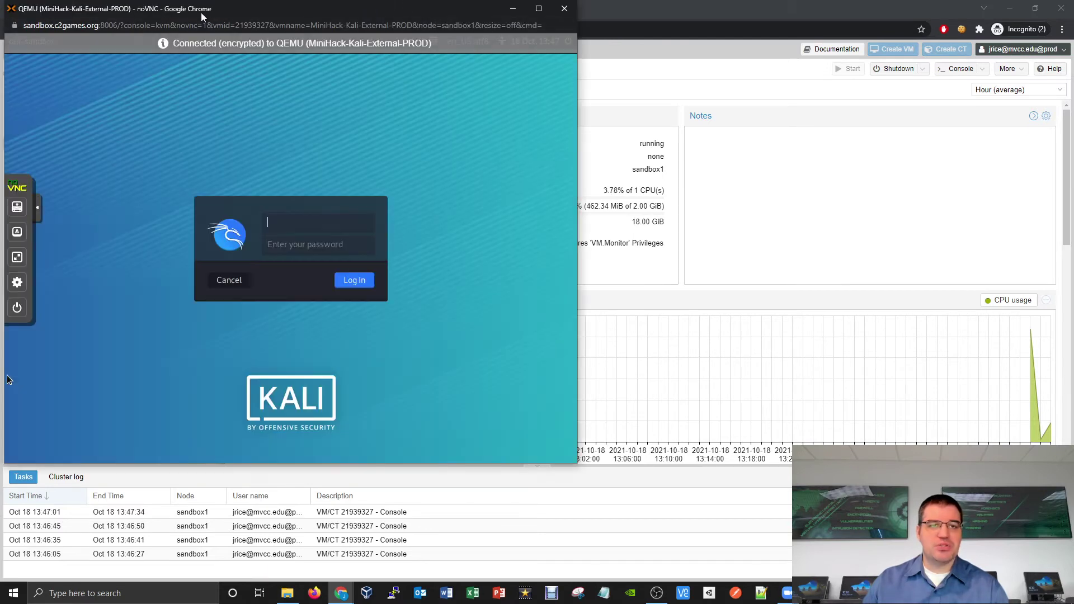
left_click_drag(201, 17, 649, 29)
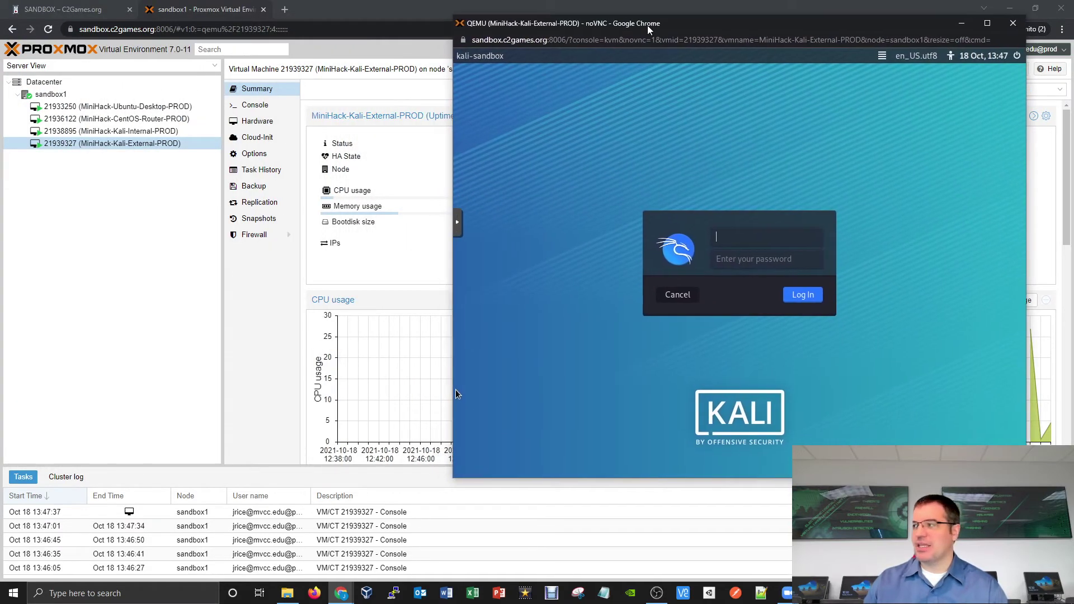
double_click(129, 120)
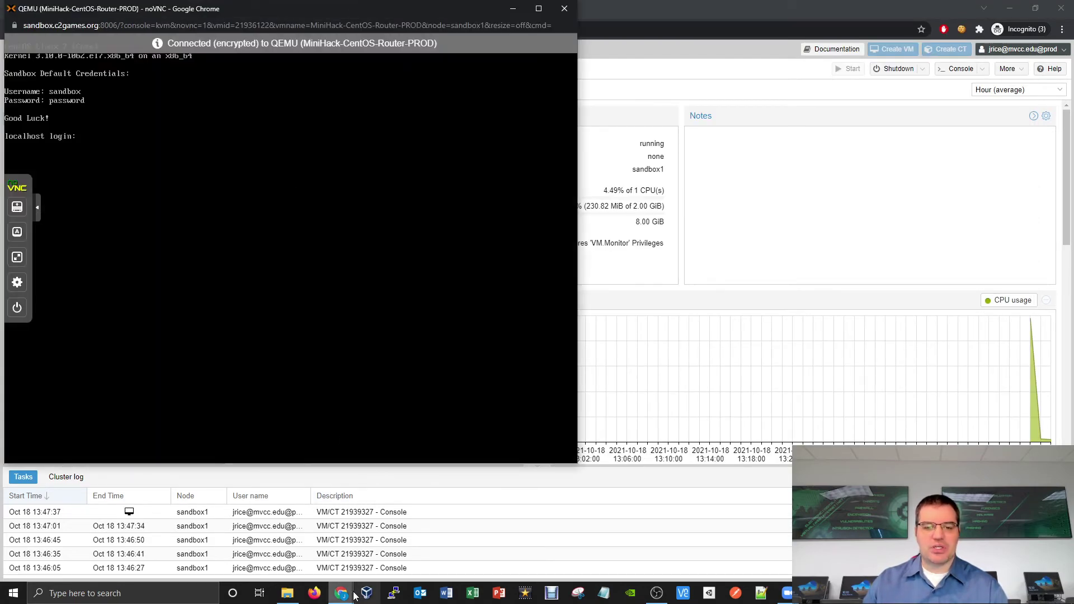
mouse_move(340, 593)
left_click(376, 535)
left_click_drag(710, 27, 747, 22)
Step: Close the CentOS router console window, keeping only the Kali console open
left_click(279, 141)
left_click(602, 138)
left_click(316, 163)
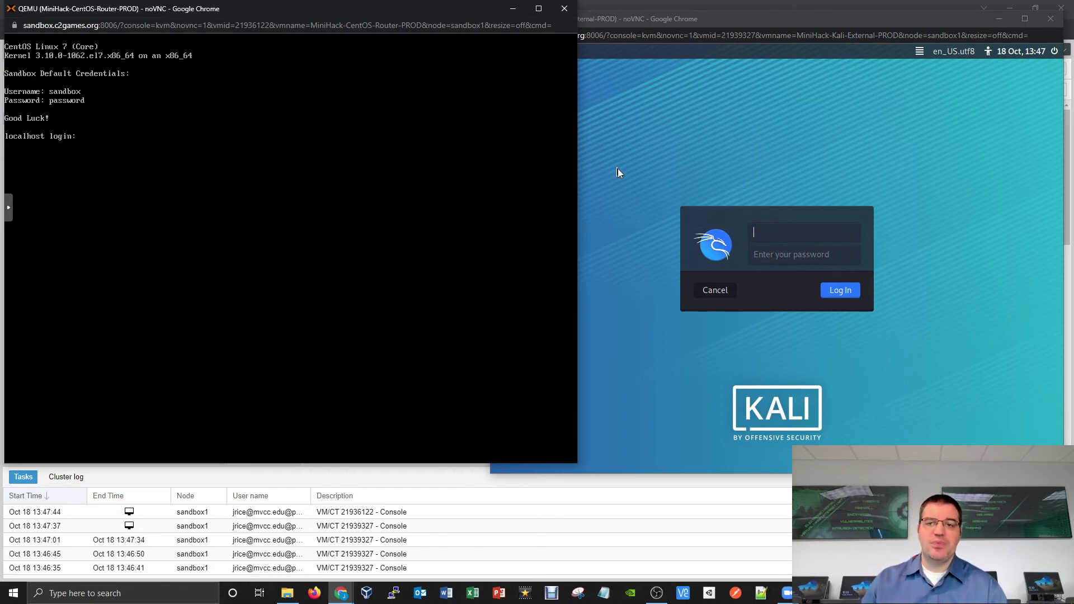
left_click(617, 169)
left_click(388, 180)
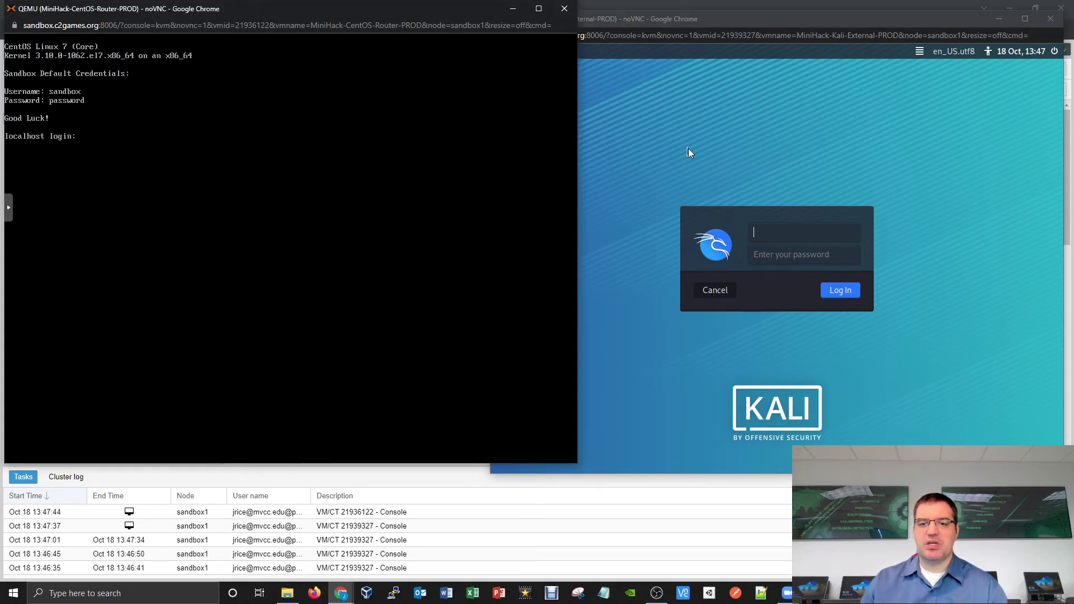
left_click(628, 159)
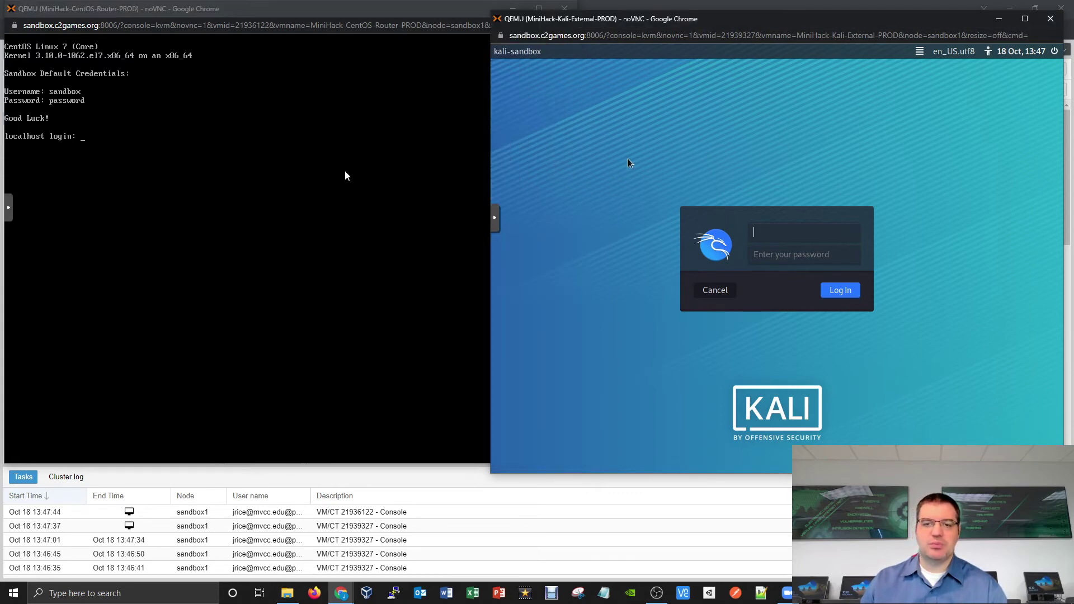
left_click(416, 11)
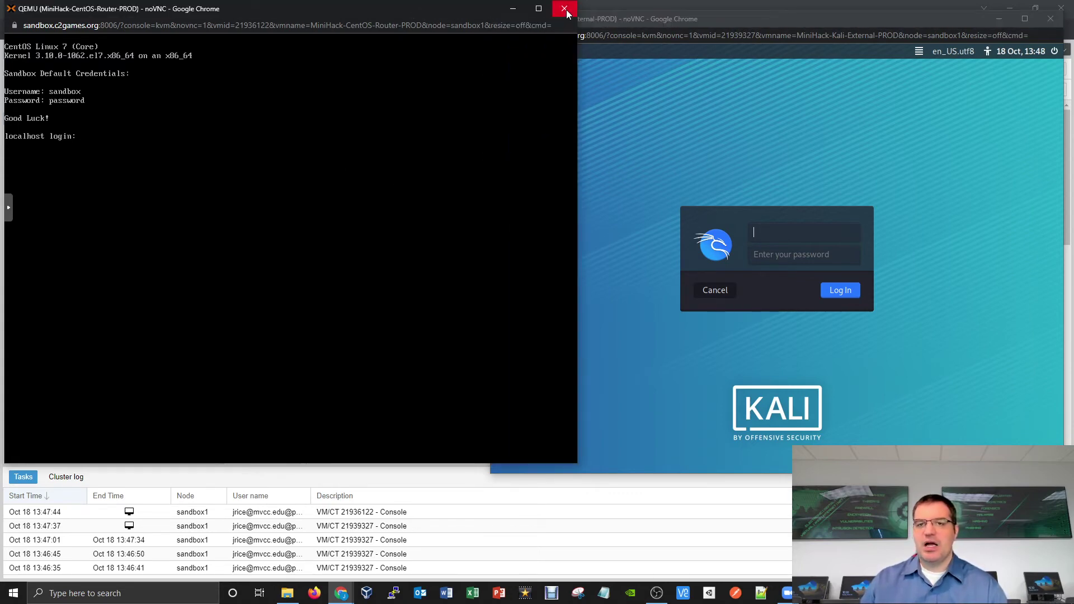
left_click(566, 12)
Step: Maximize the Kali console window and switch its noVNC view to Fullscreen
left_click_drag(695, 23, 478, 32)
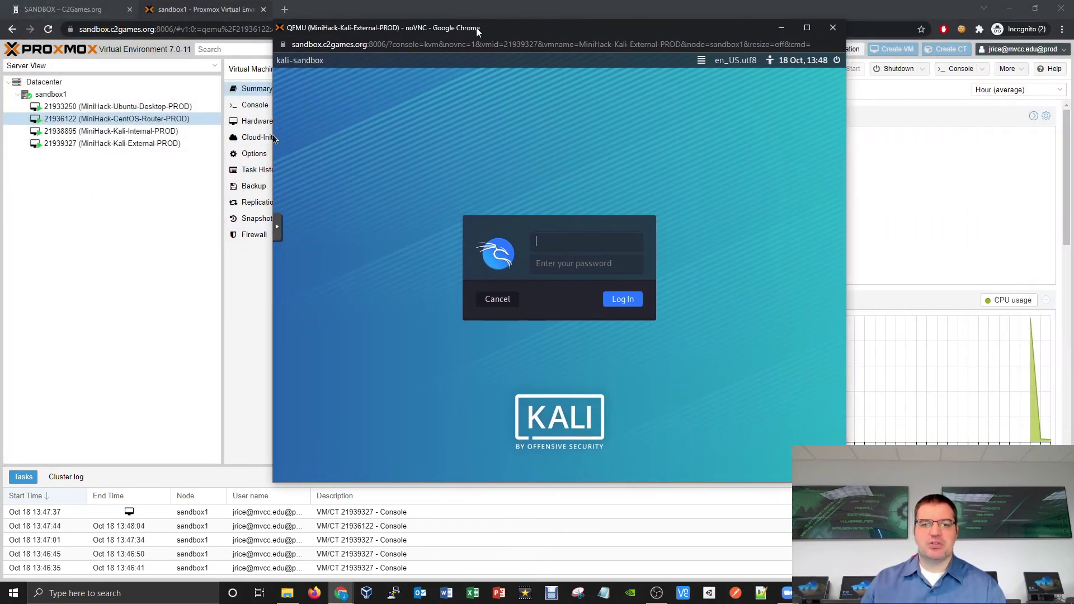
left_click(809, 32)
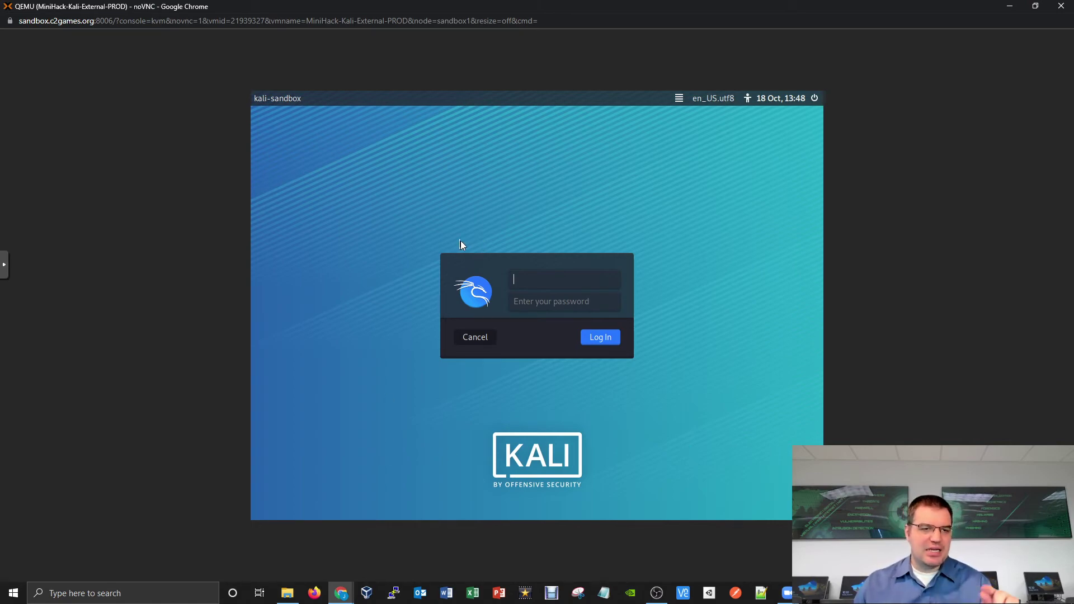
left_click(9, 273)
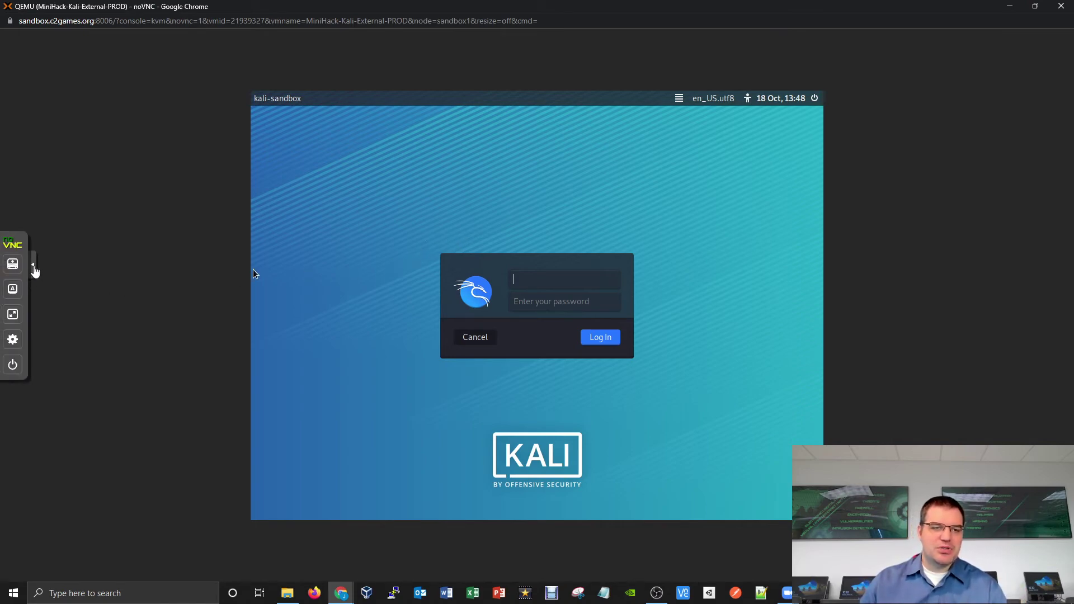
left_click(42, 273)
left_click(8, 272)
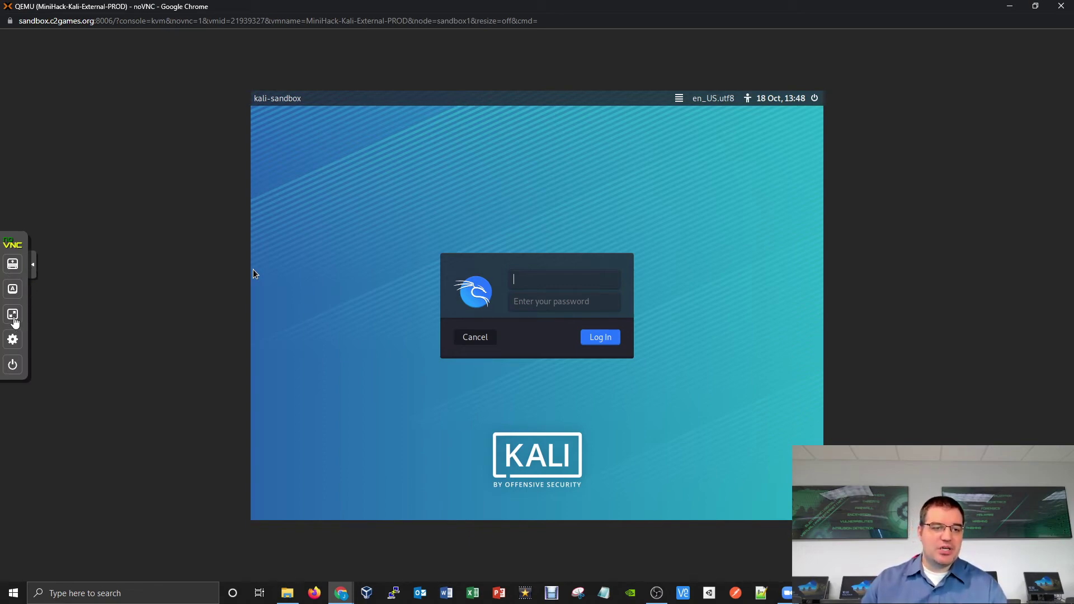
left_click(13, 316)
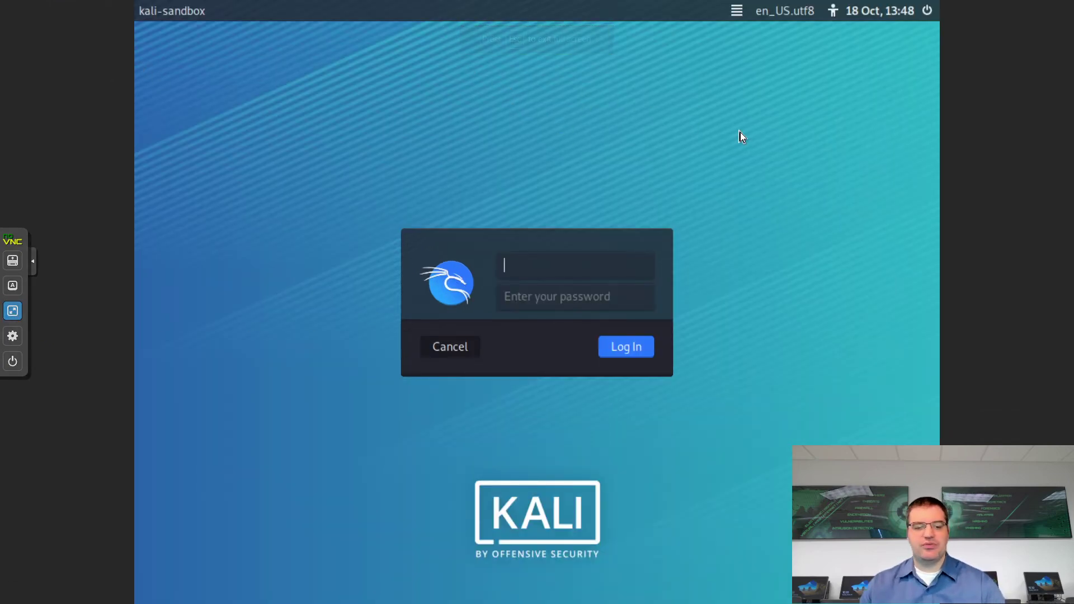
Step: Exit full screen and try noVNC scaling modes, leaving Scaling Mode set to Off
key("Escape")
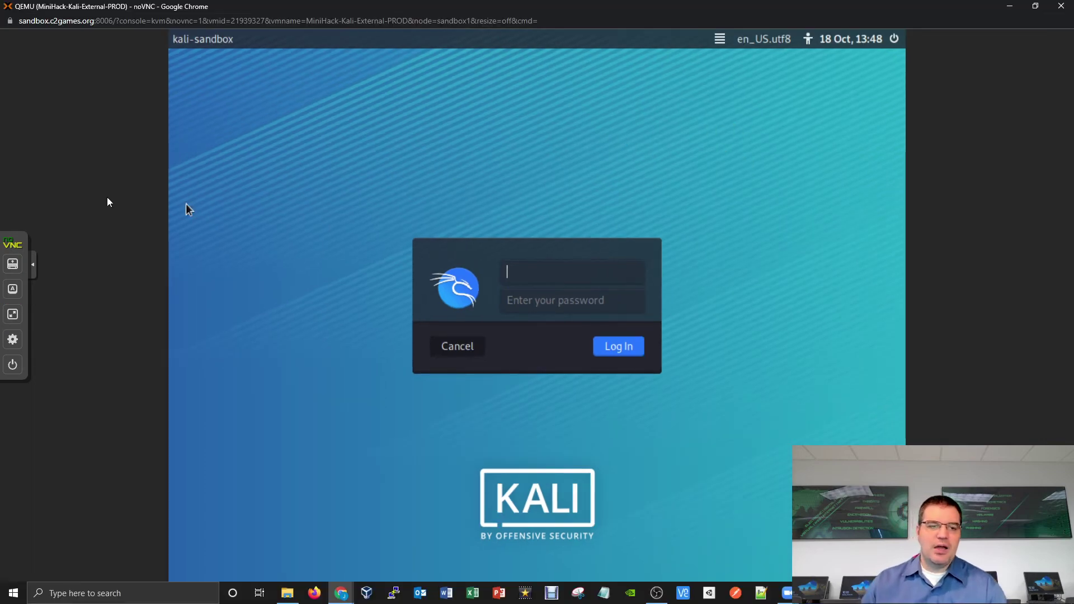
left_click(12, 340)
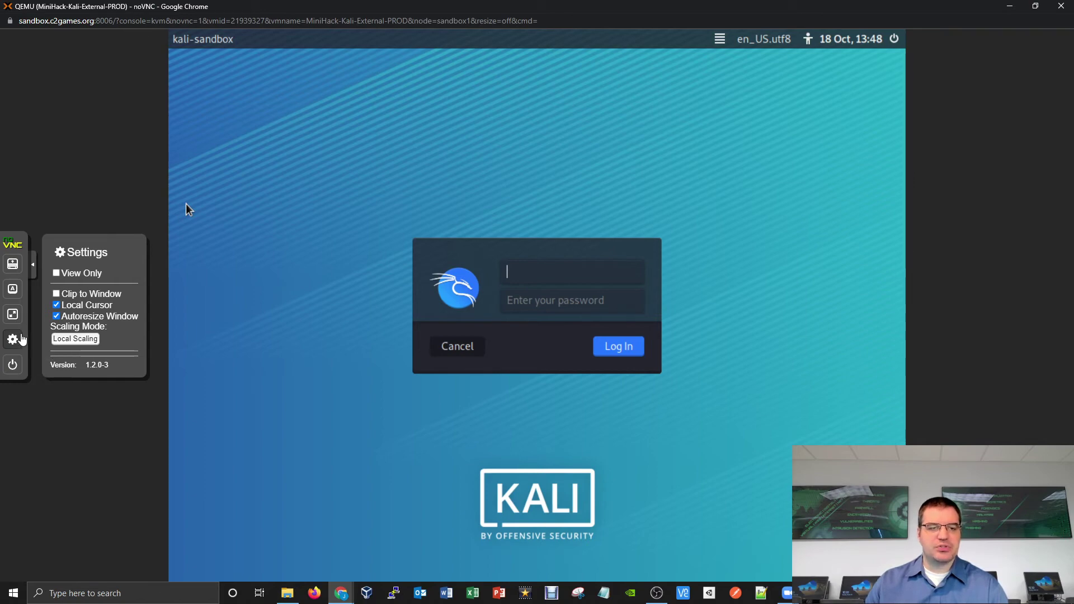
left_click(95, 337)
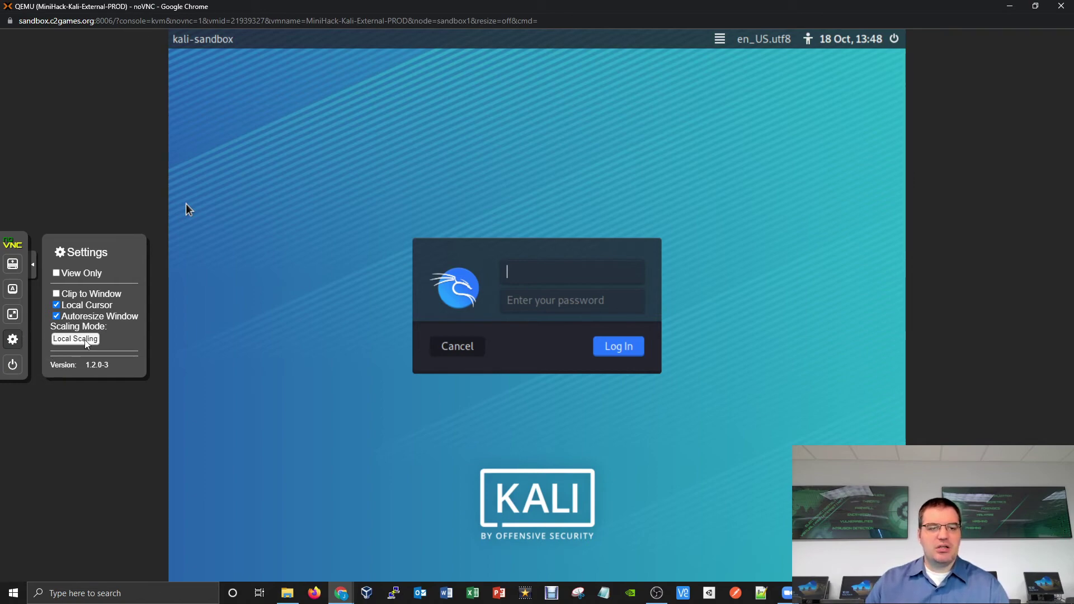
left_click(89, 355)
left_click(90, 343)
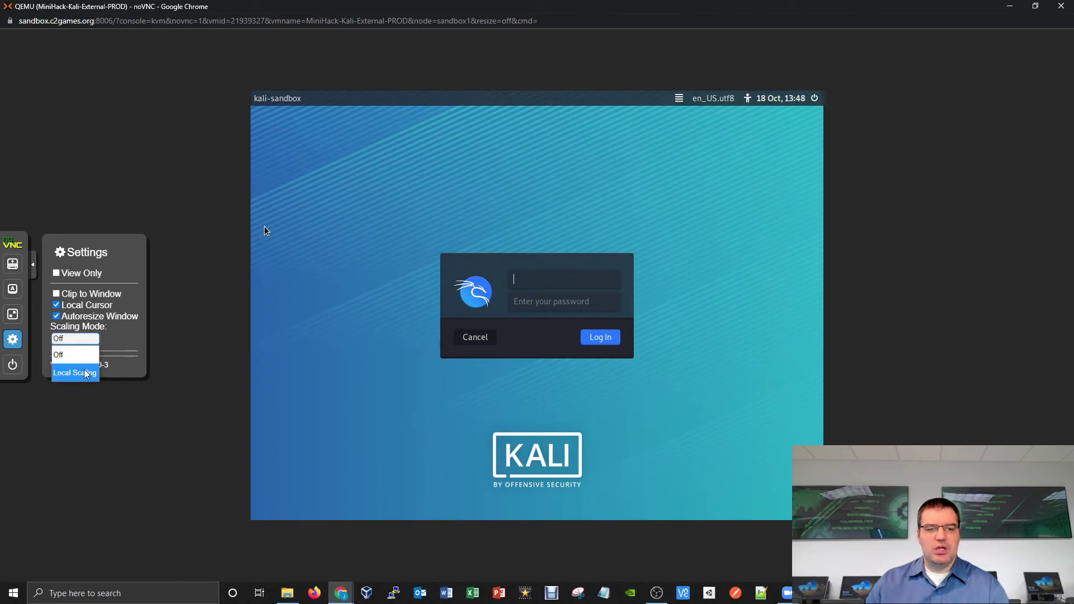
left_click(87, 372)
left_click(85, 340)
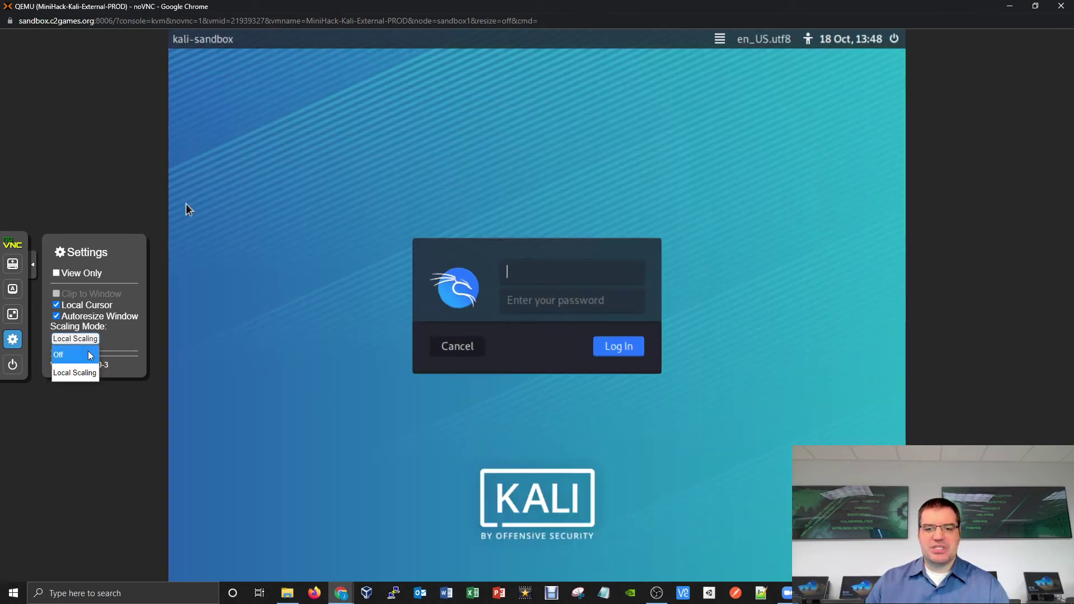
left_click(89, 354)
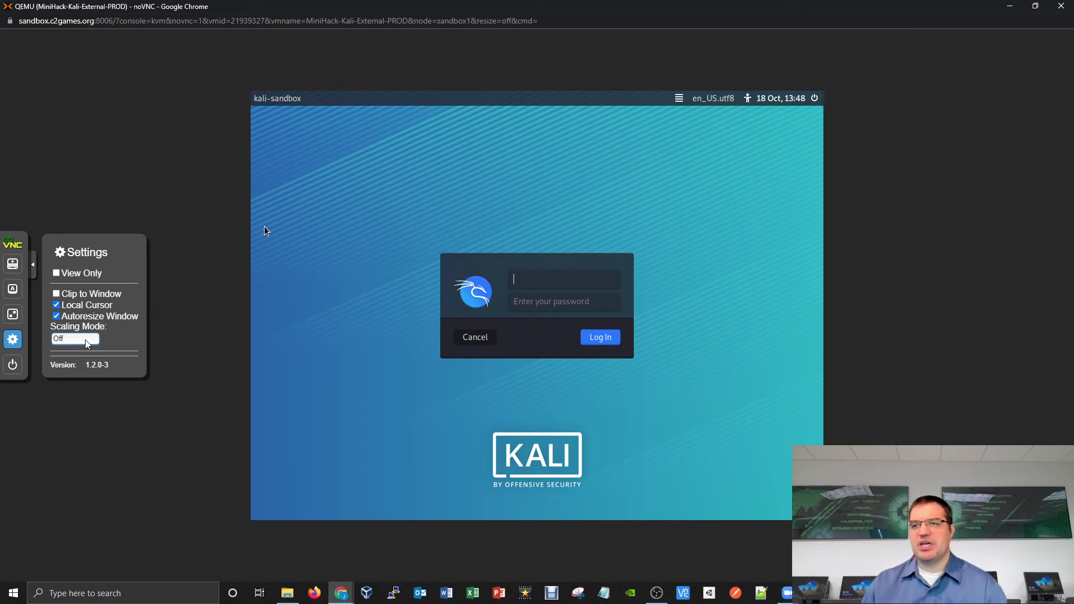
Step: Restore and reposition the Kali console window, setting Scaling Mode to Local Scaling
left_click(1035, 5)
left_click_drag(619, 25, 566, 39)
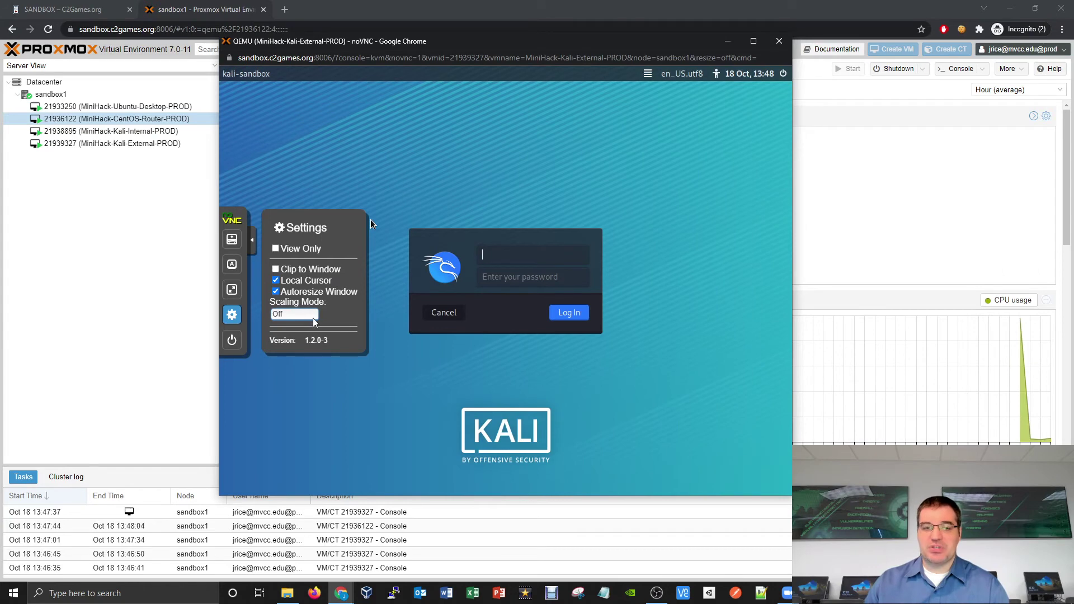
left_click_drag(610, 39, 519, 52)
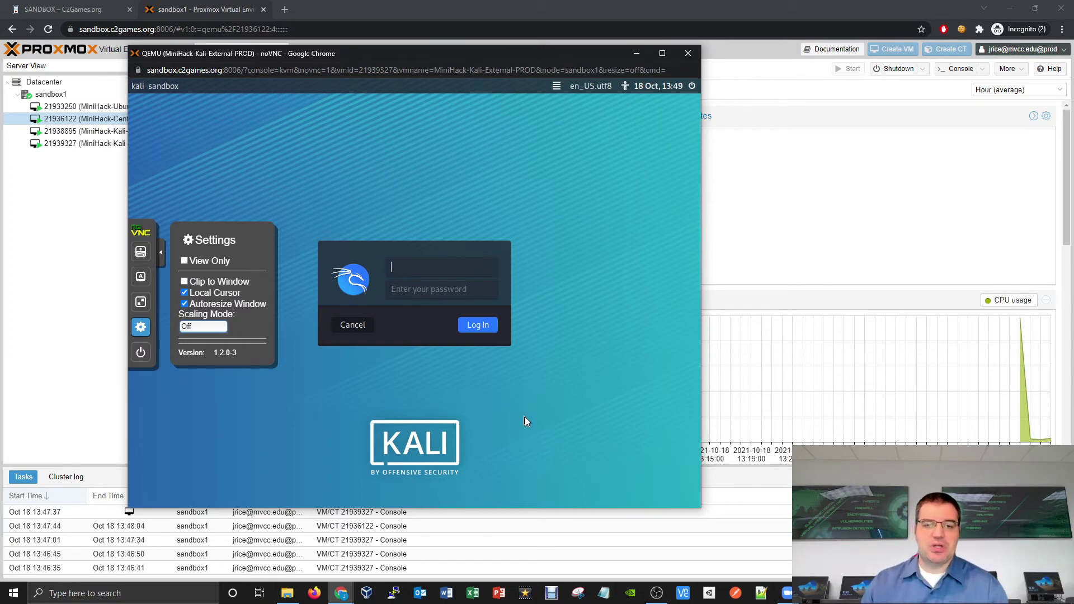
left_click(666, 54)
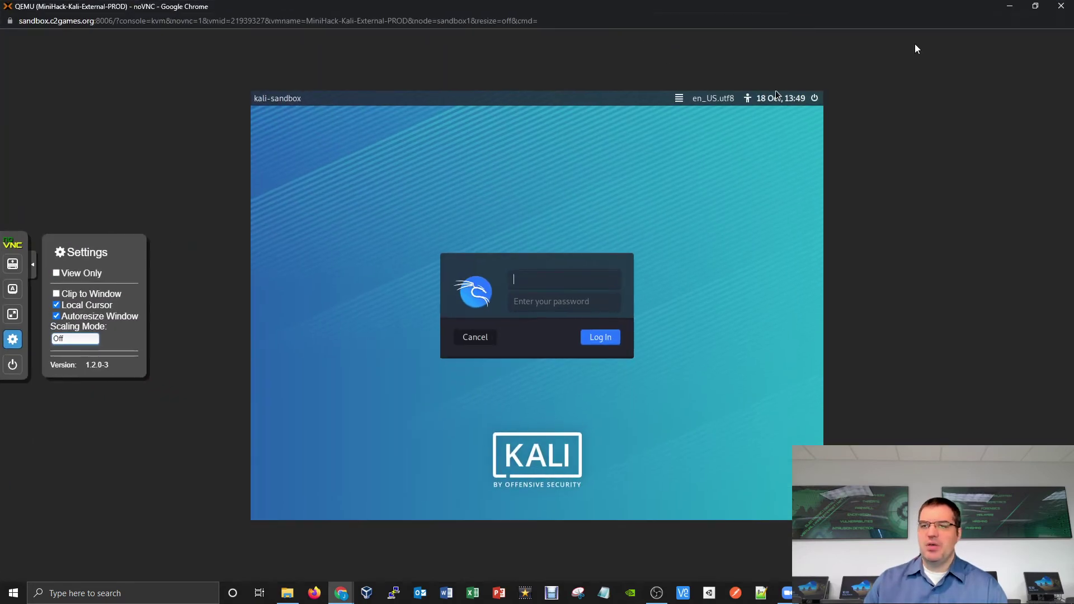
left_click(75, 339)
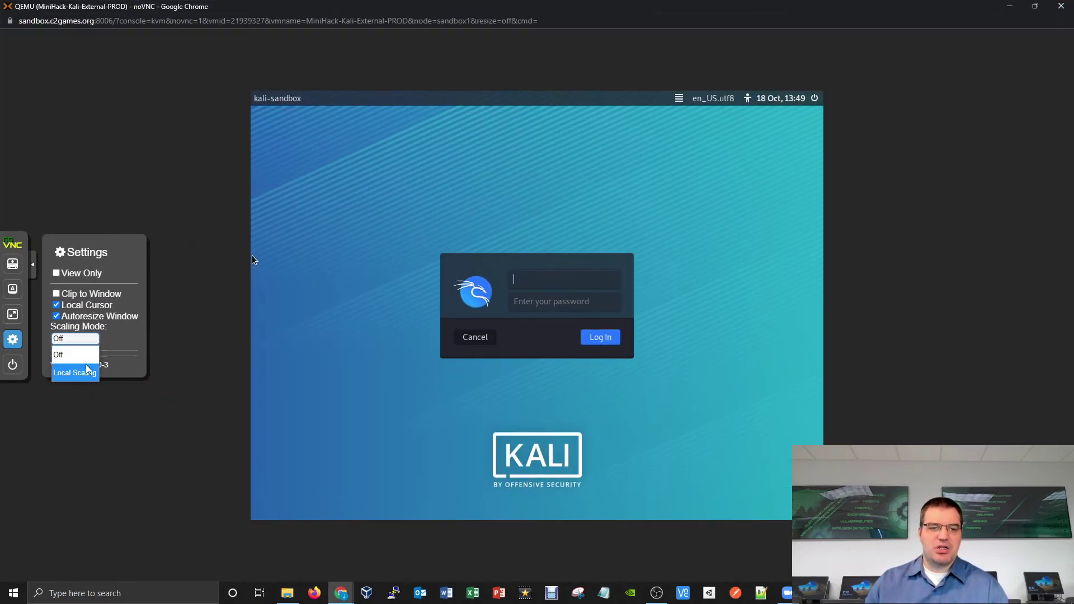
left_click(85, 364)
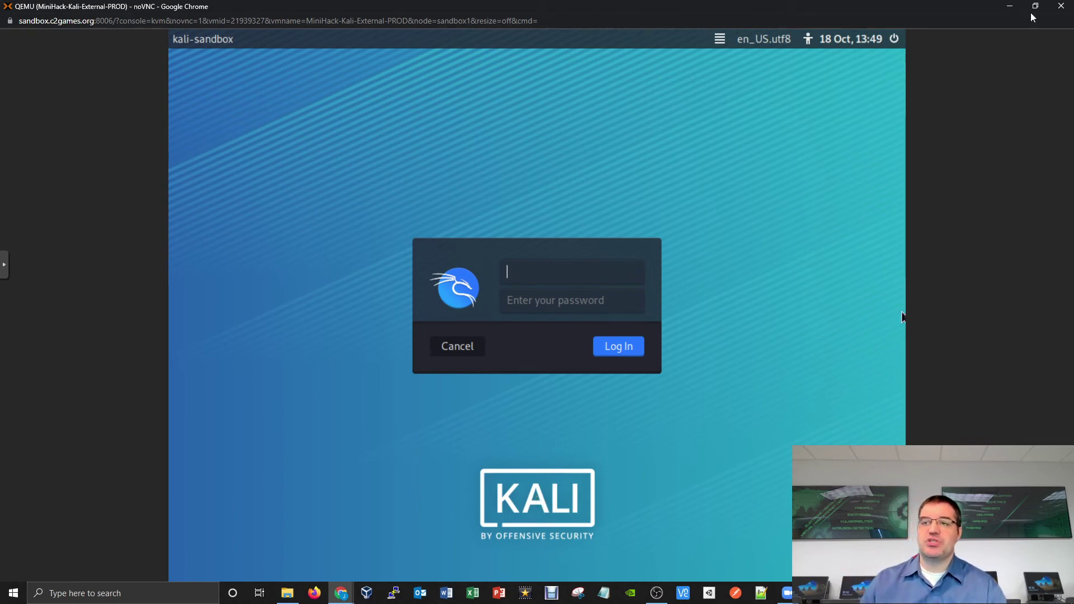
left_click_drag(423, 53, 691, 40)
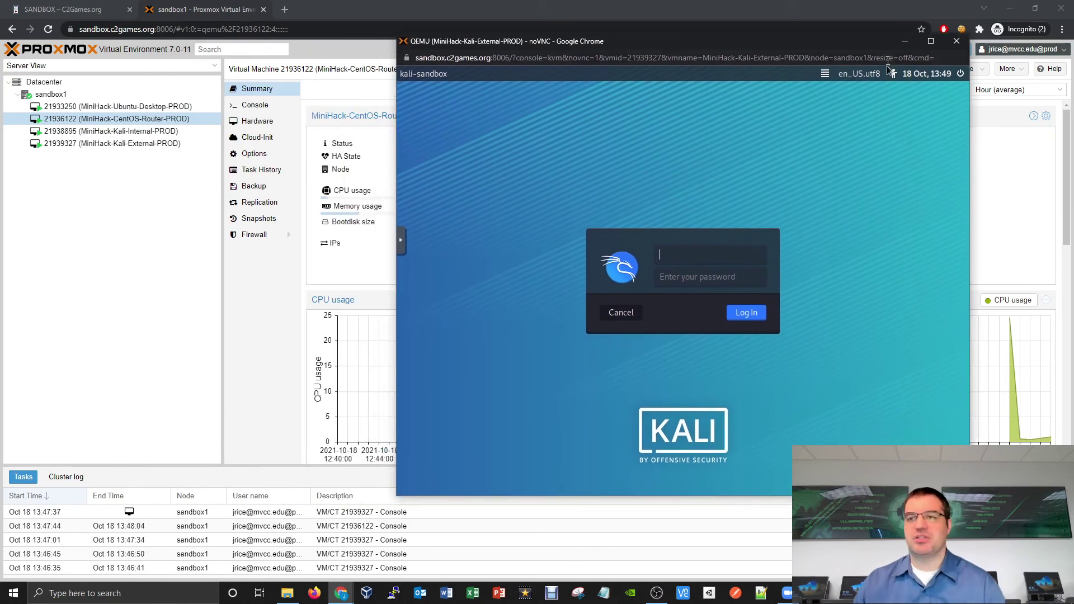
Step: Close the Kali noVNC window and return to the SANDBOX – C2Games.org tab
left_click(958, 49)
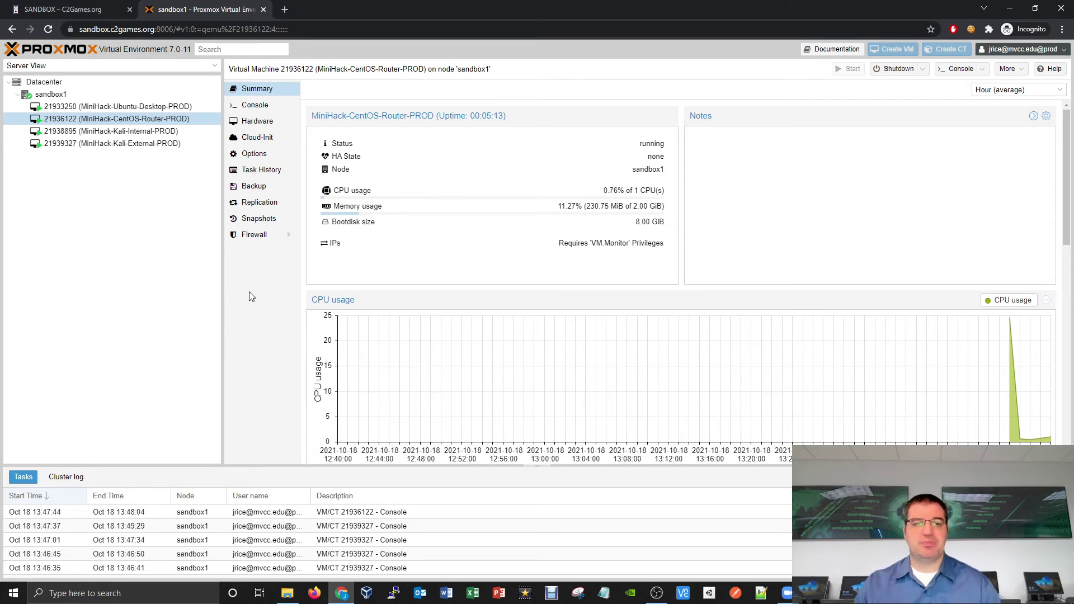
left_click(96, 12)
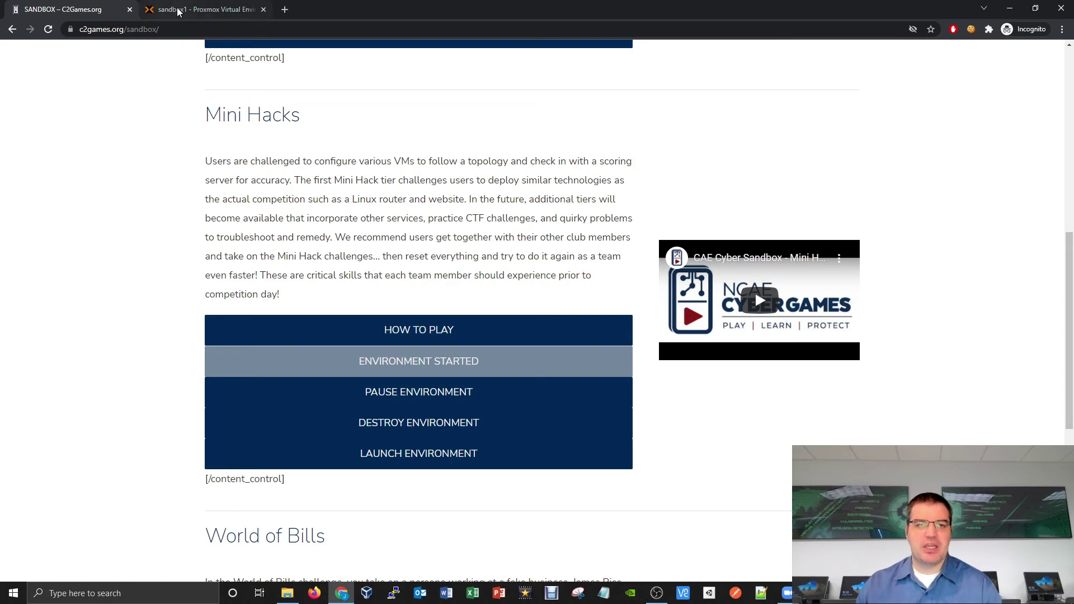
left_click(199, 9)
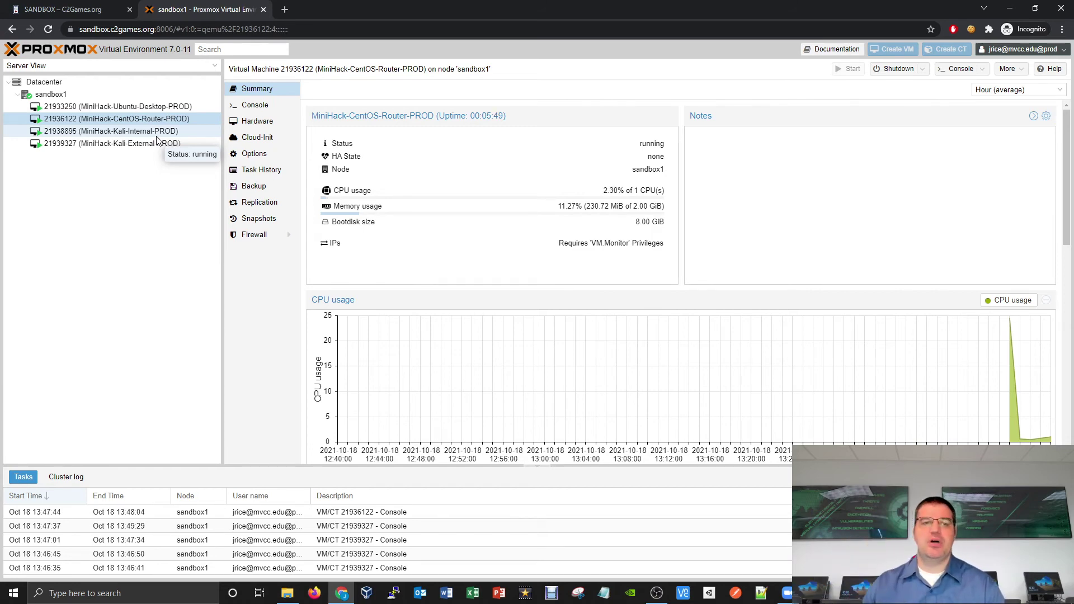
left_click(83, 9)
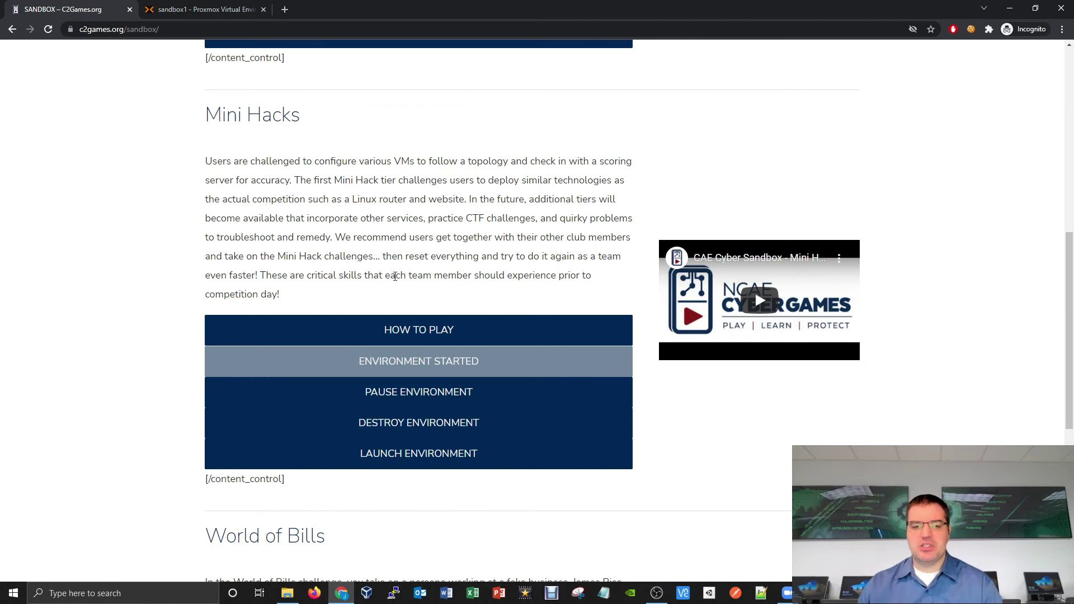
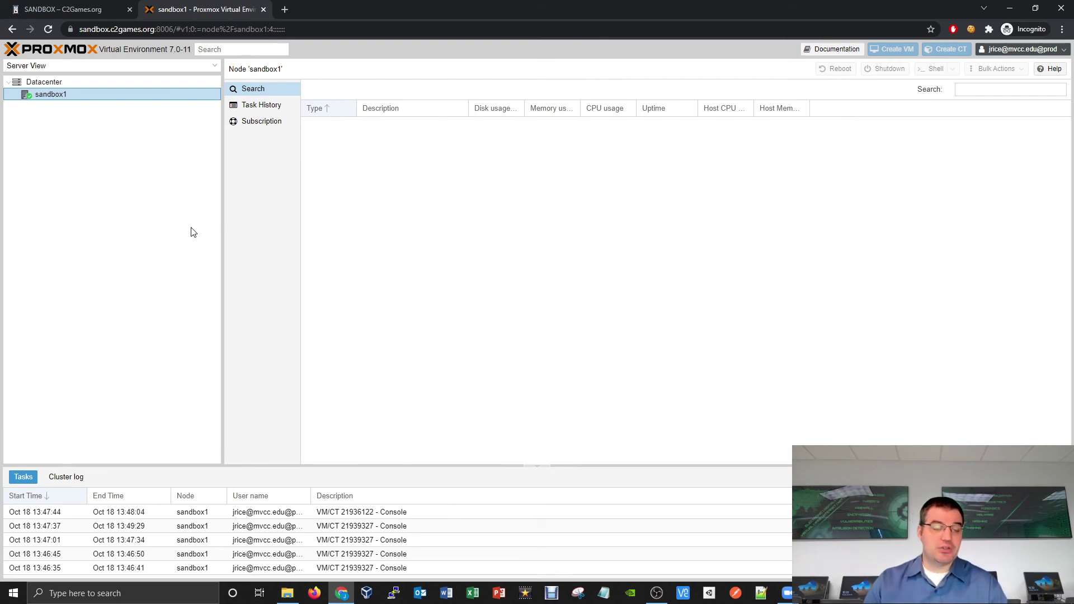
Step: Create a new Mini Hacks environment in the Sandbox and watch its four MiniHack VMs appear in Proxmox
left_click(96, 12)
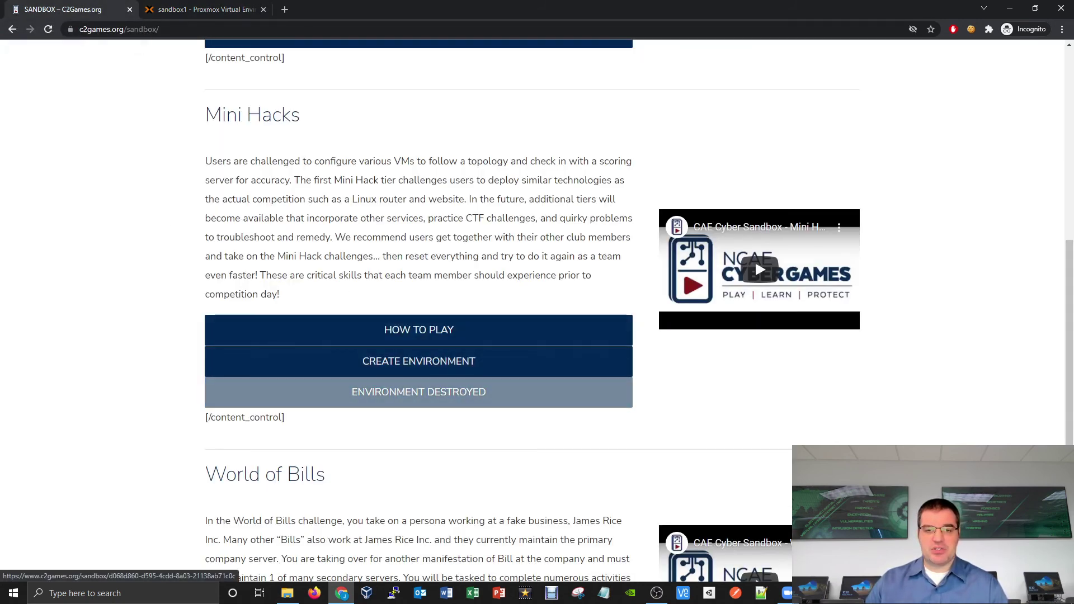
left_click(460, 367)
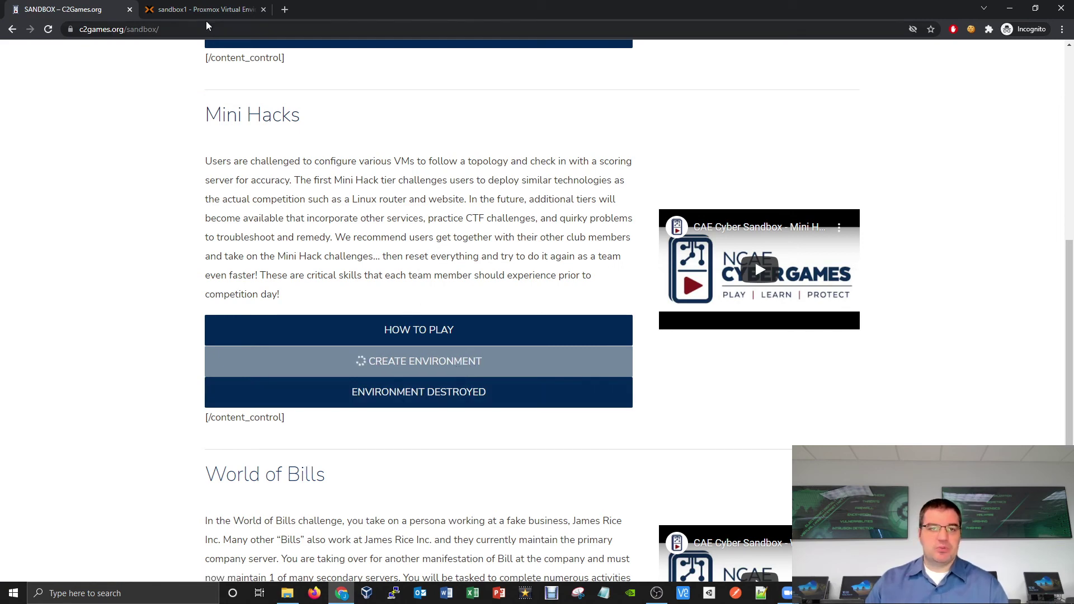
left_click(199, 11)
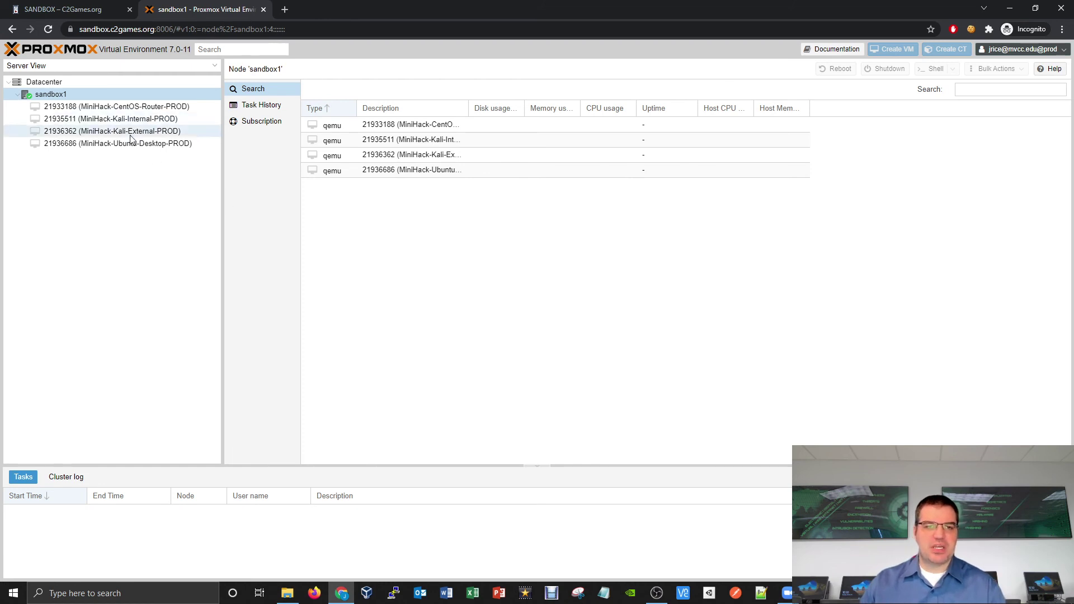
Step: Start the Mini Hacks environment and confirm all four MiniHack VMs are running in Proxmox
left_click(75, 15)
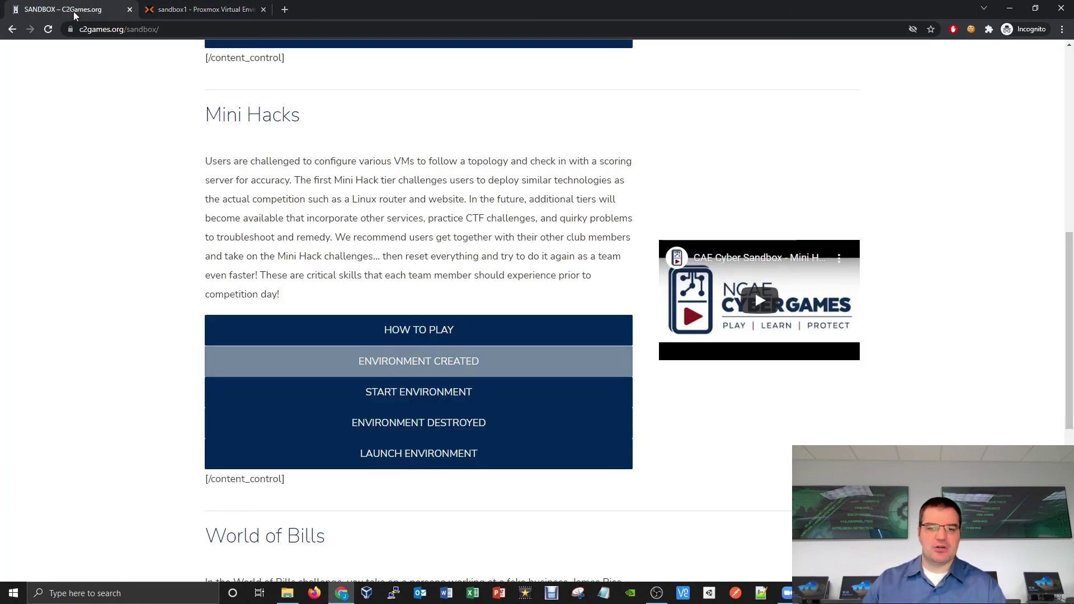
left_click(412, 391)
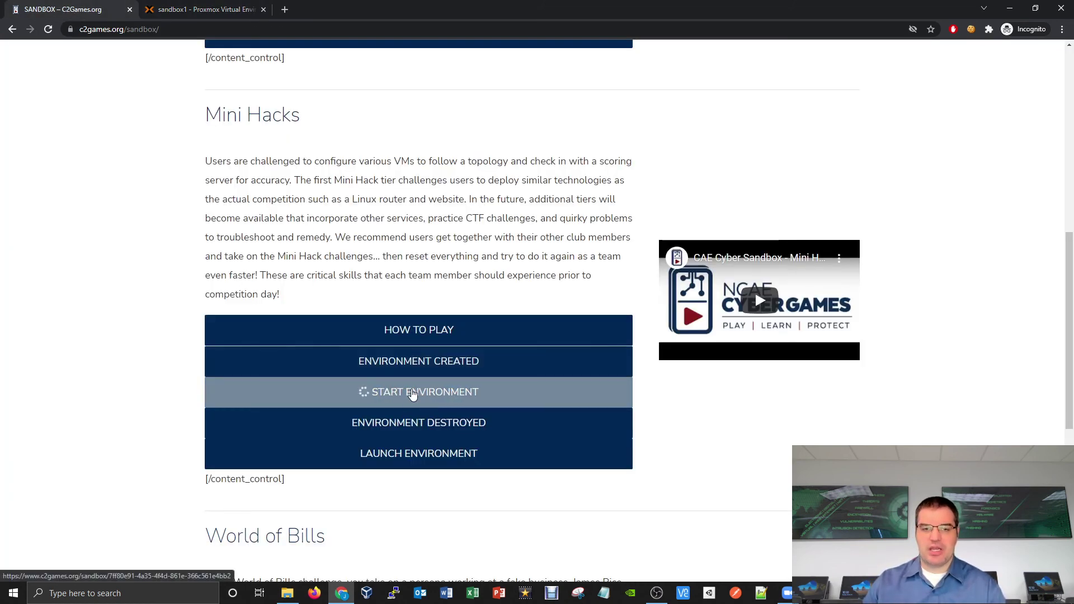
left_click(207, 10)
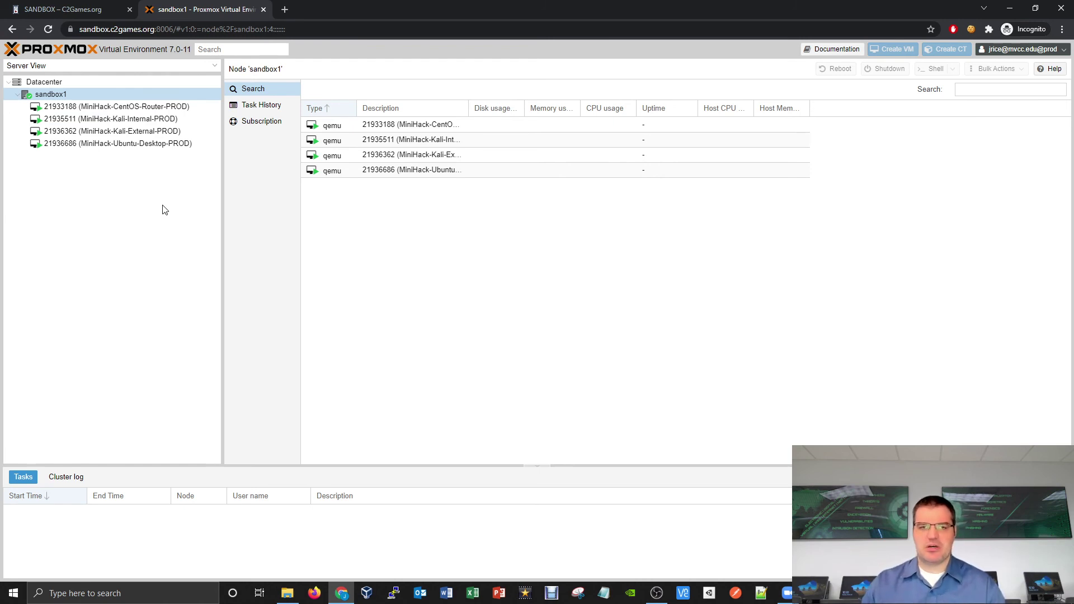
Step: Shut down MiniHack-Kali-External-PROD from Kali's power menu in its noVNC console
left_click(135, 132)
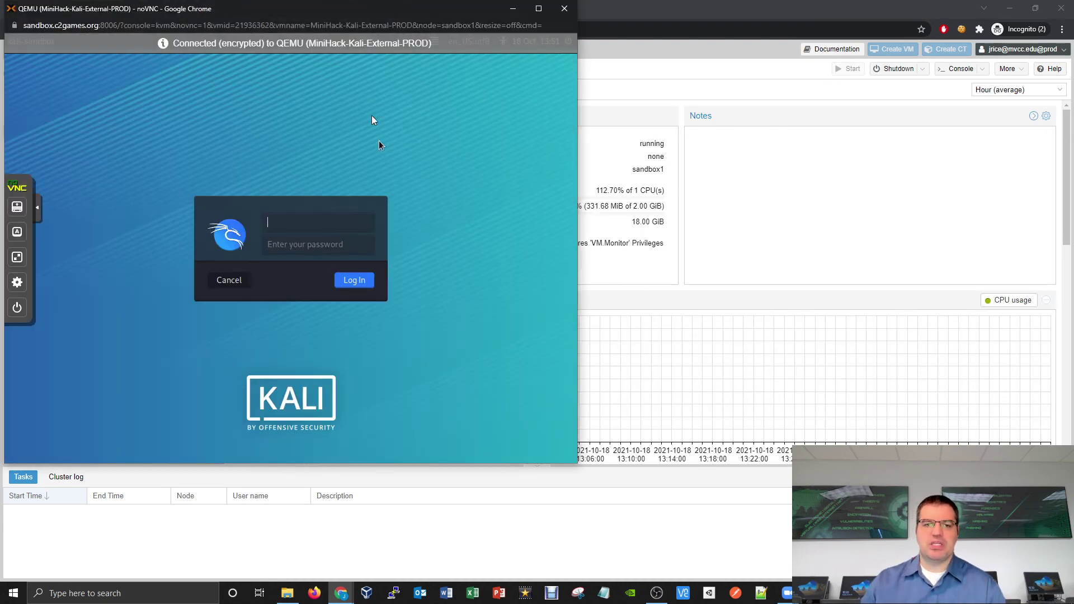
left_click_drag(333, 14, 482, 22)
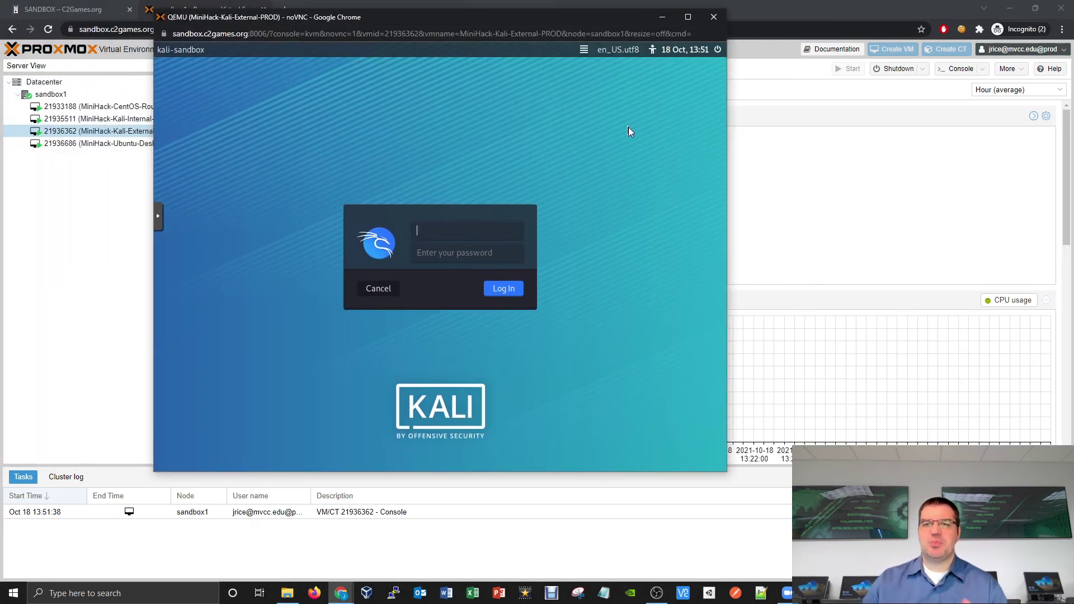
left_click(718, 49)
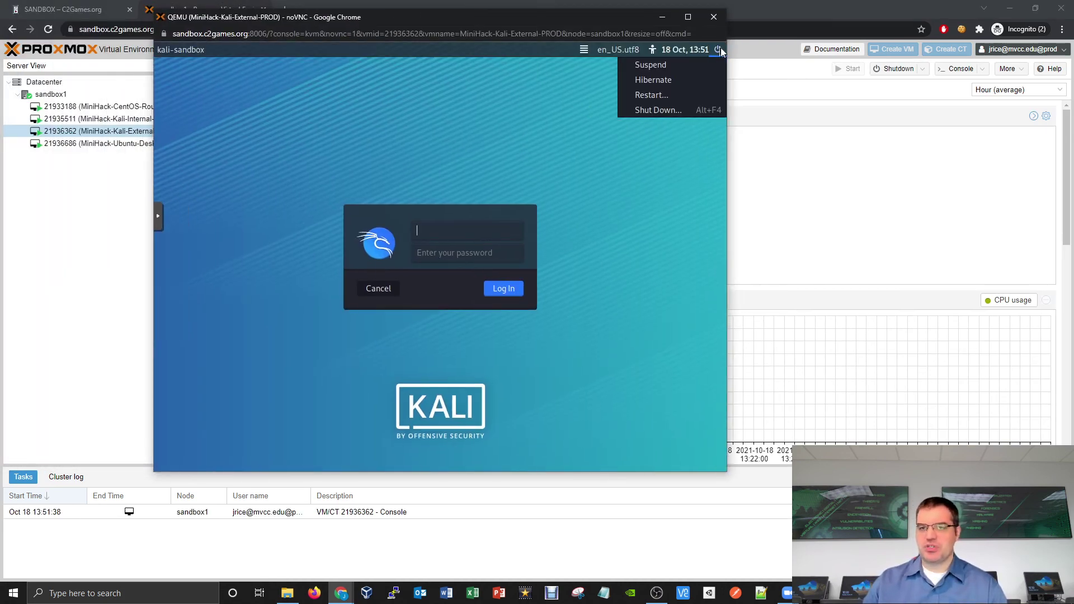
left_click(682, 110)
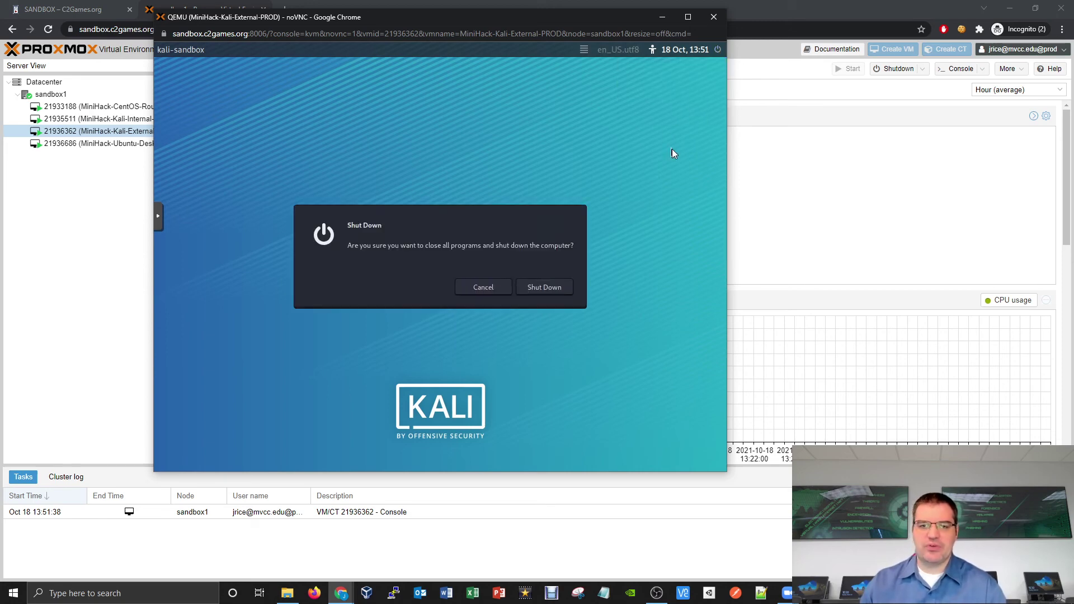
left_click(555, 287)
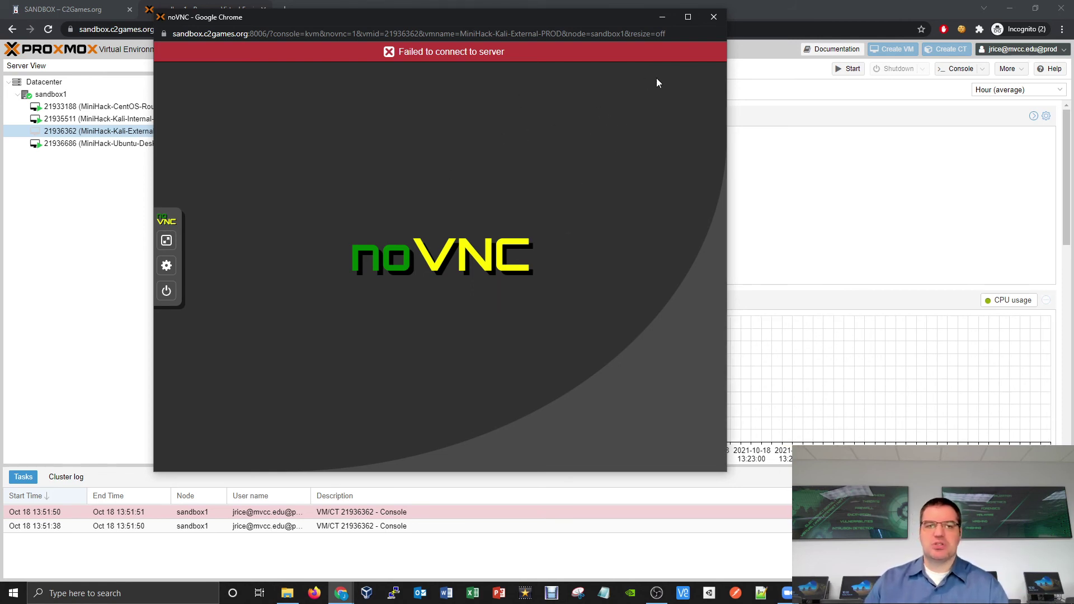
Step: Close the disconnected console and start the Kali-External VM again from its Proxmox context menu
left_click(713, 21)
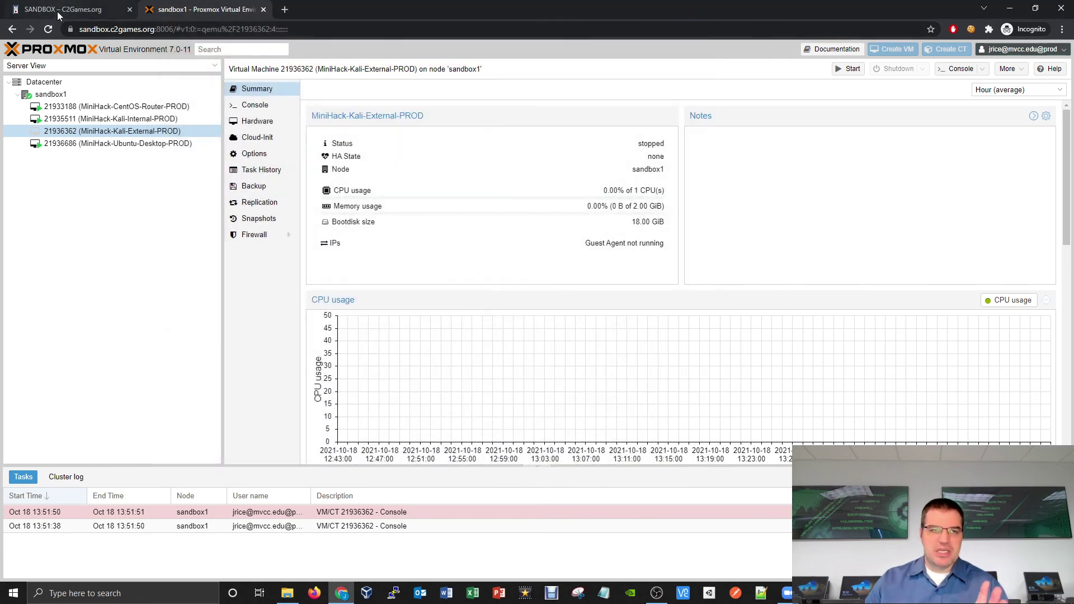
left_click(57, 11)
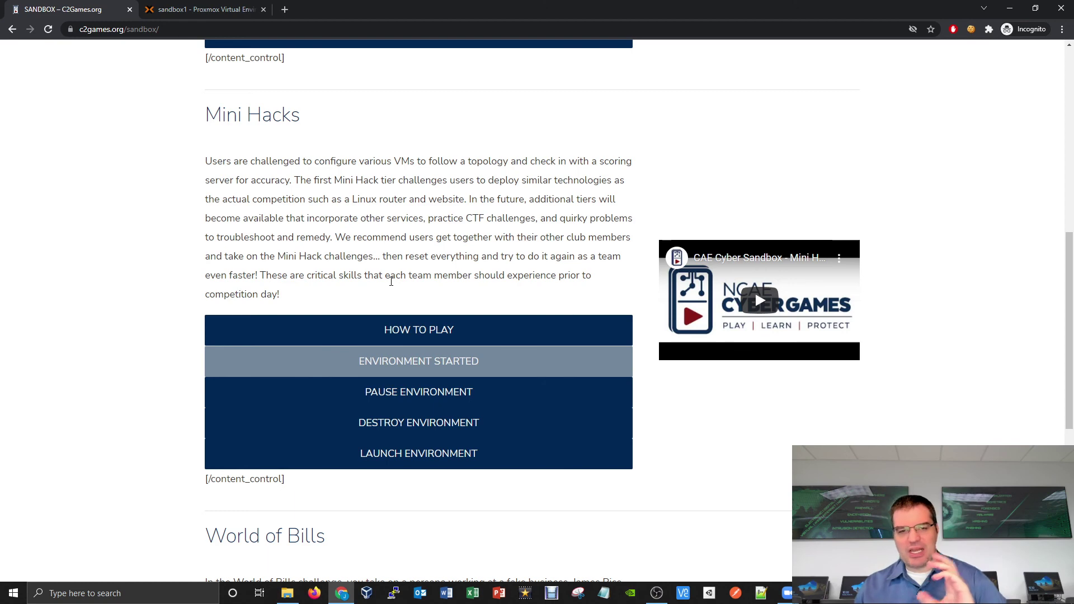
left_click(202, 12)
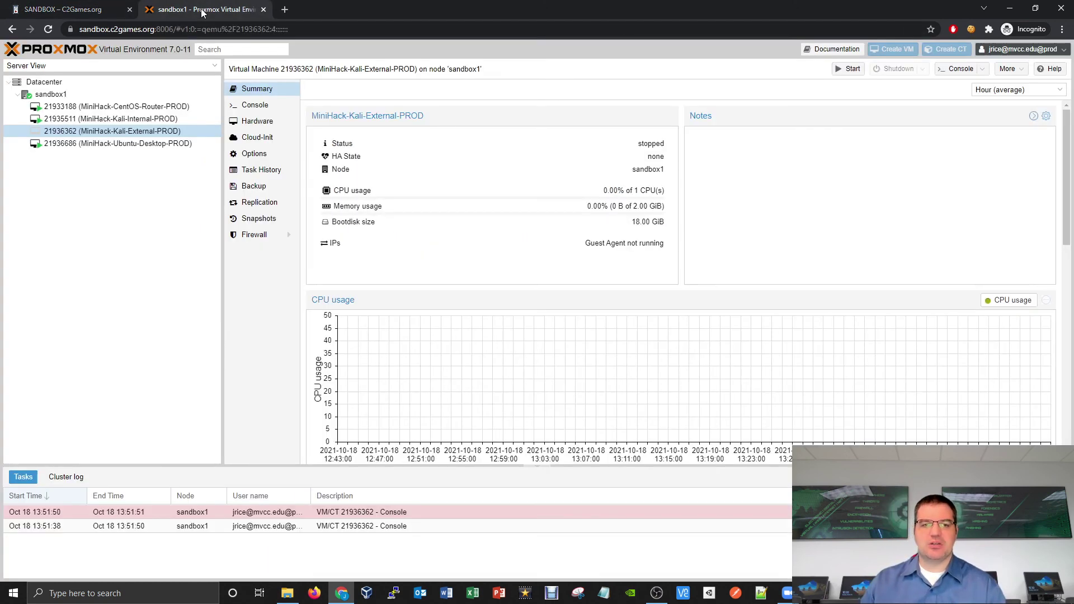
right_click(153, 133)
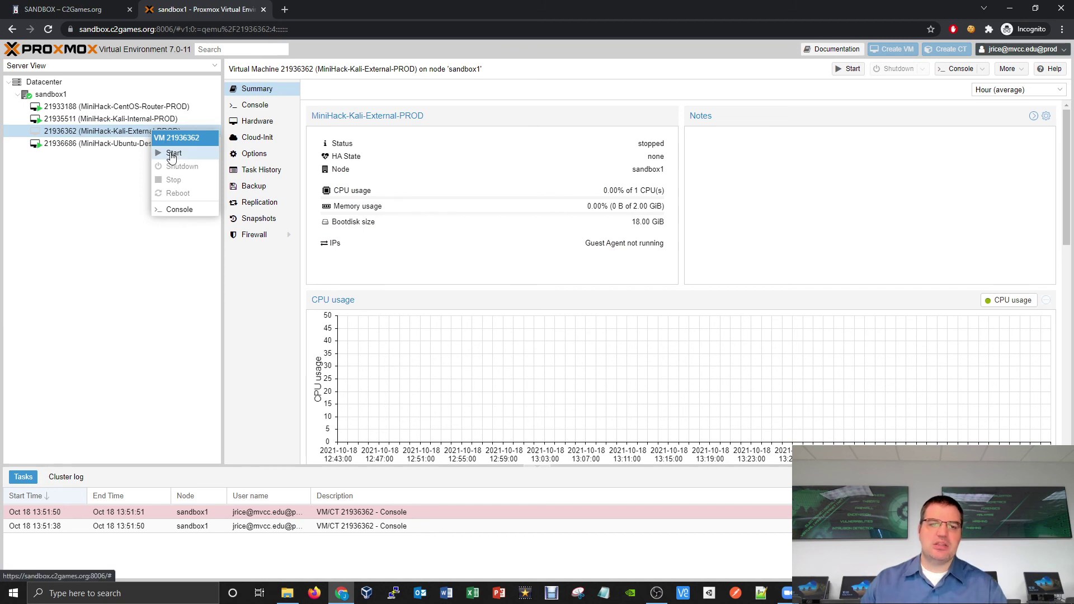
left_click(172, 155)
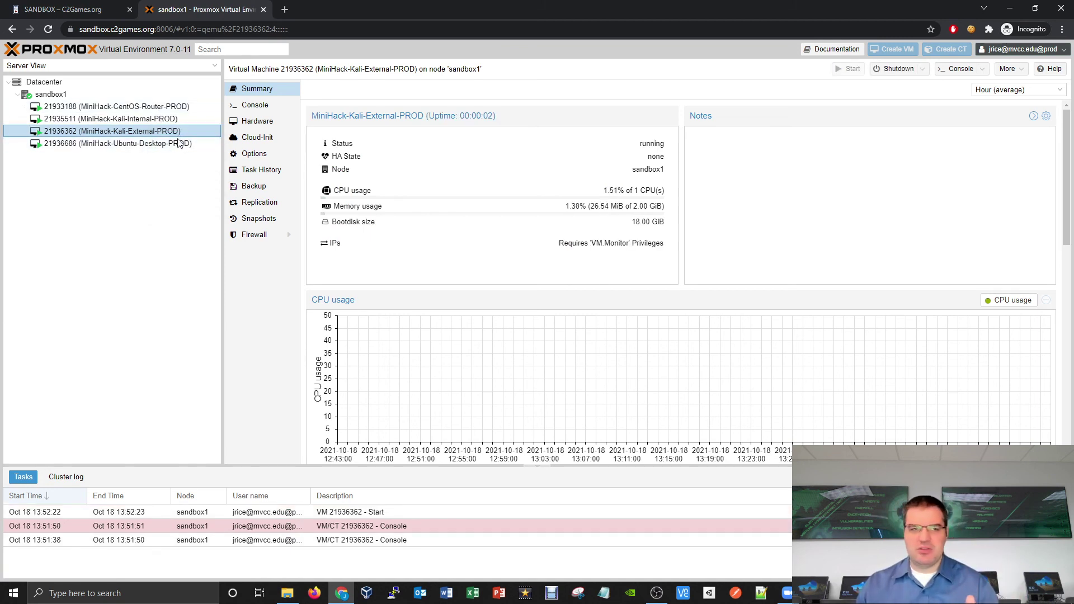
left_click(62, 9)
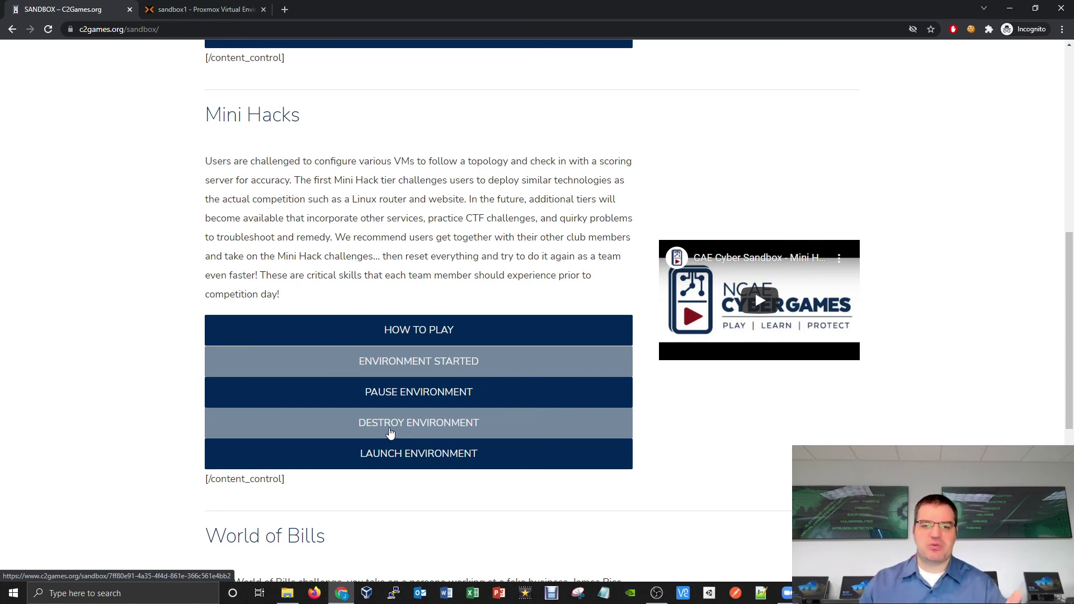
Step: Destroy the Mini Hacks environment and watch its VMs drop from the sandbox1 list in Proxmox
left_click(356, 425)
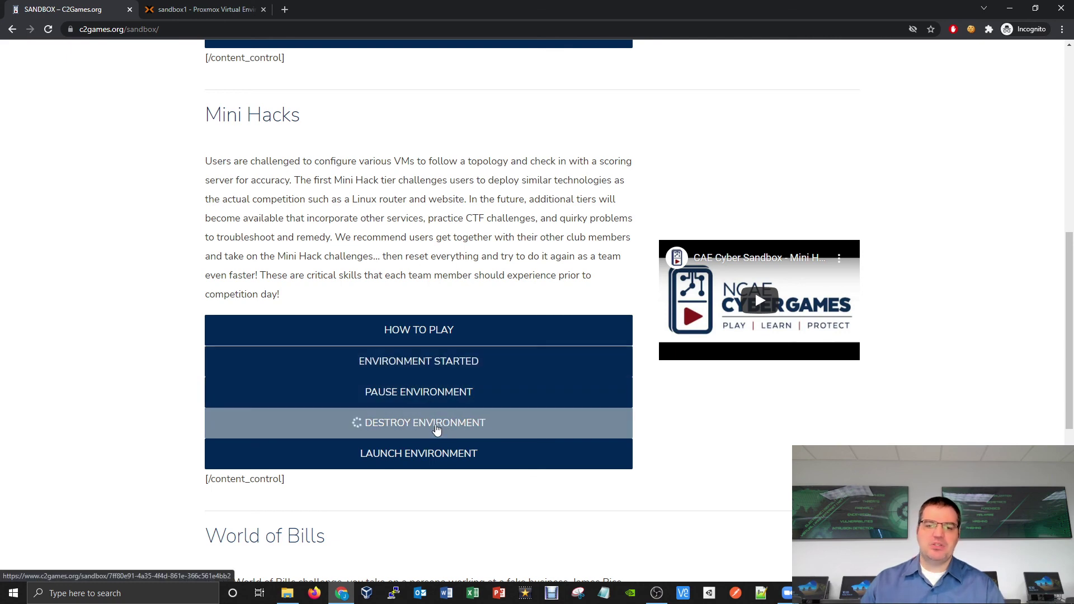
left_click(212, 10)
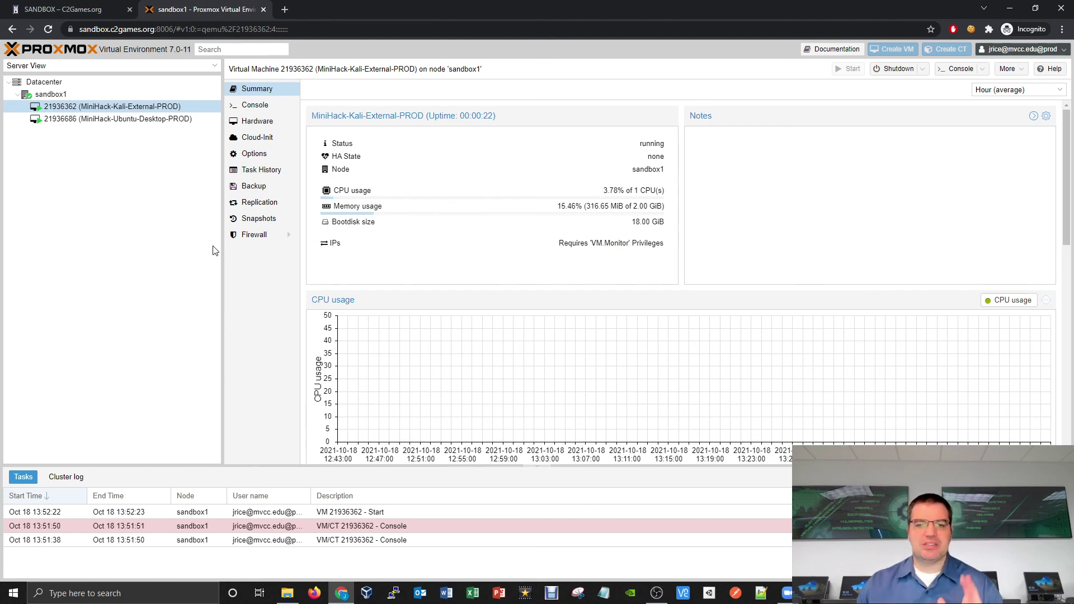
Step: Open the Sandbox's How to Get Started guide and read through its numbered steps
left_click(101, 14)
scroll(754, 260, "up", 8)
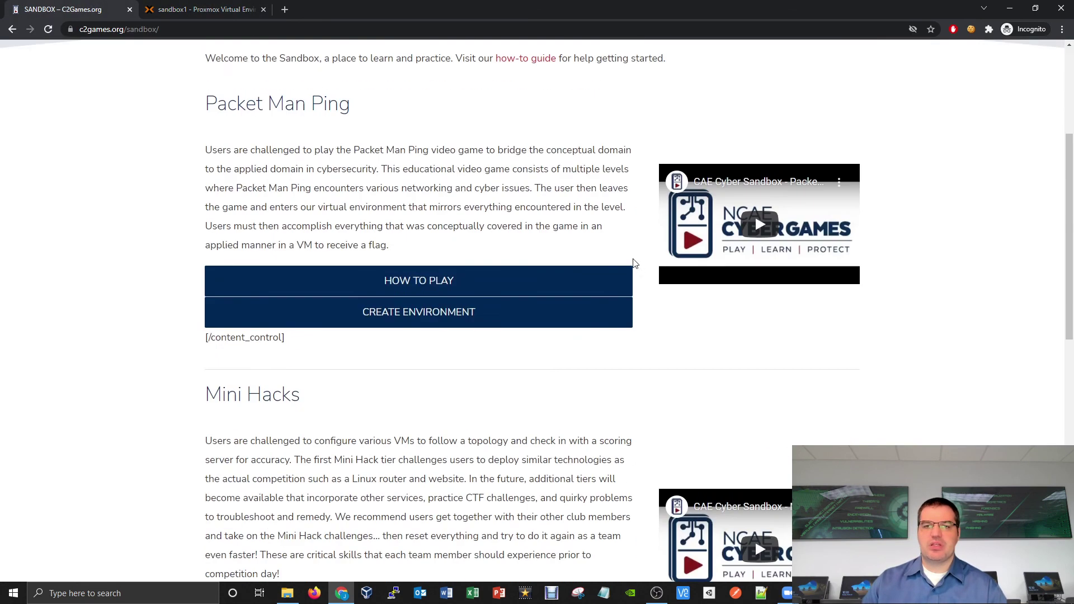
mouse_move(621, 127)
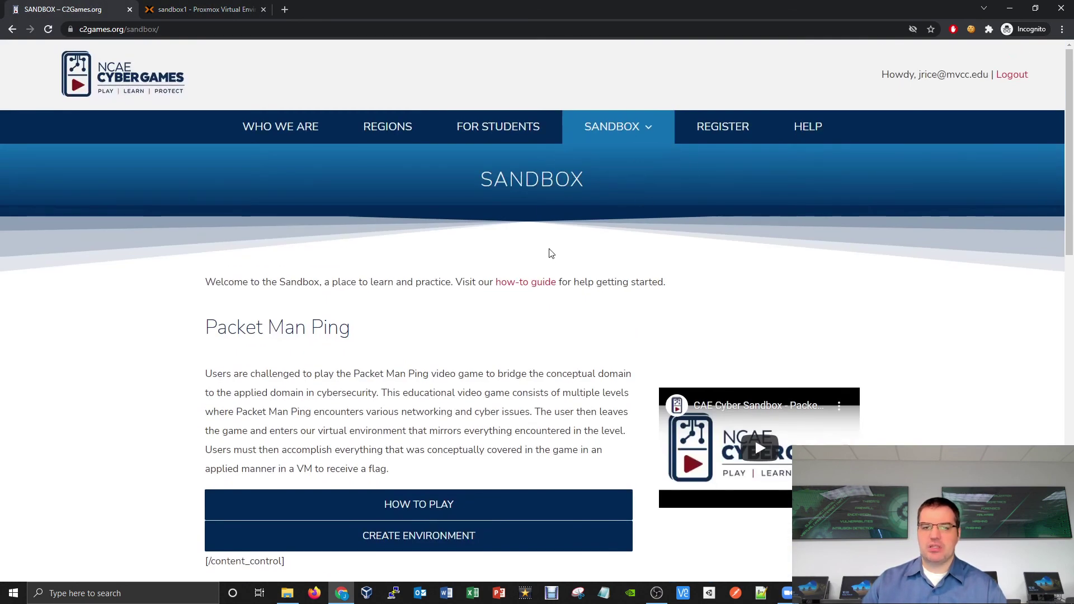
left_click(538, 283)
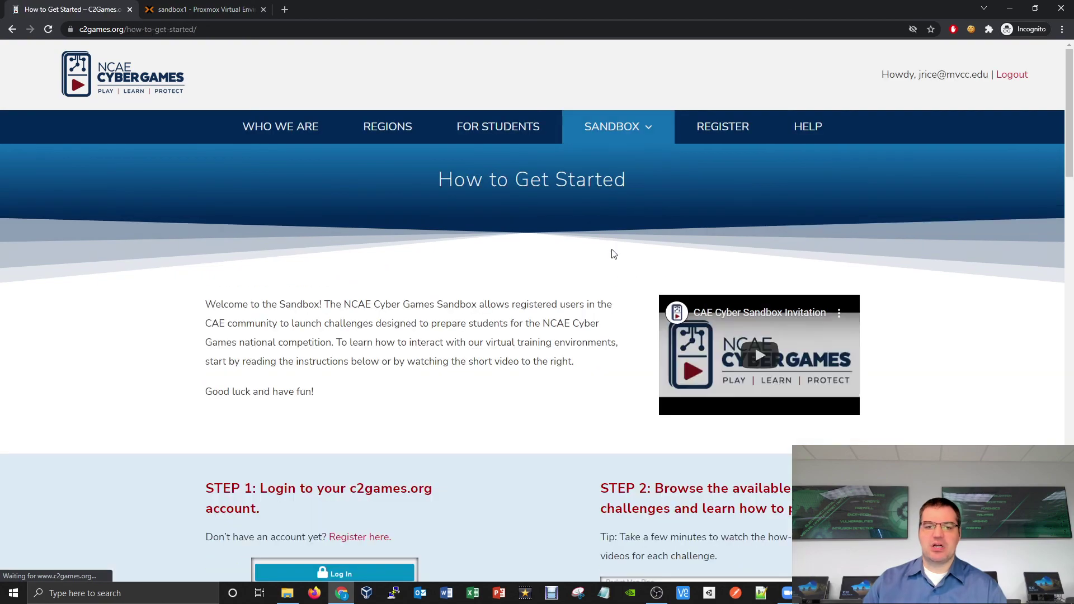
scroll(599, 249, "down", 7)
scroll(567, 262, "down", 17)
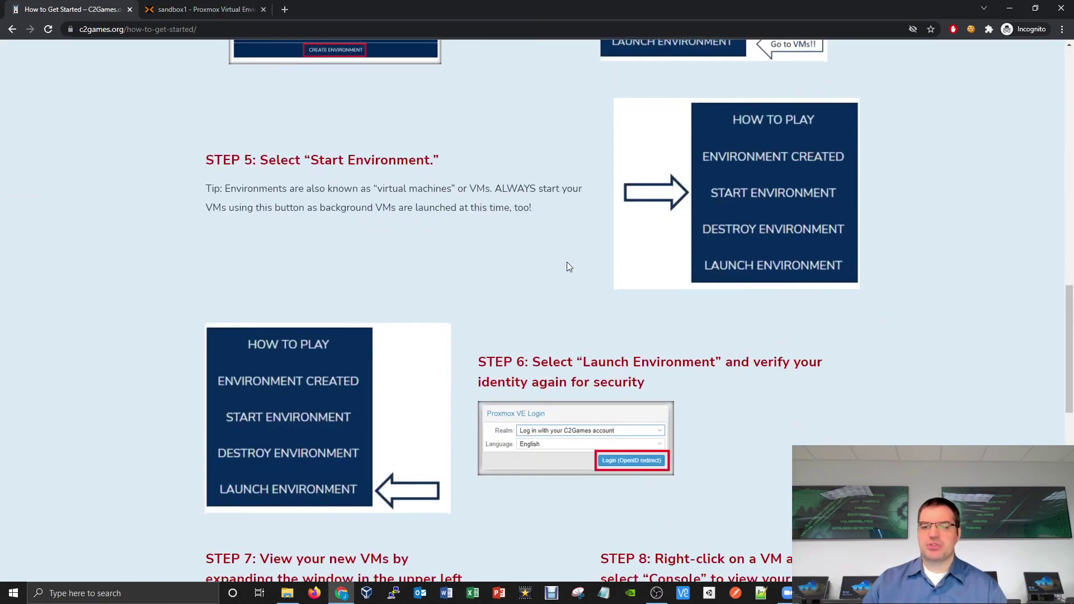
scroll(567, 333, "down", 5)
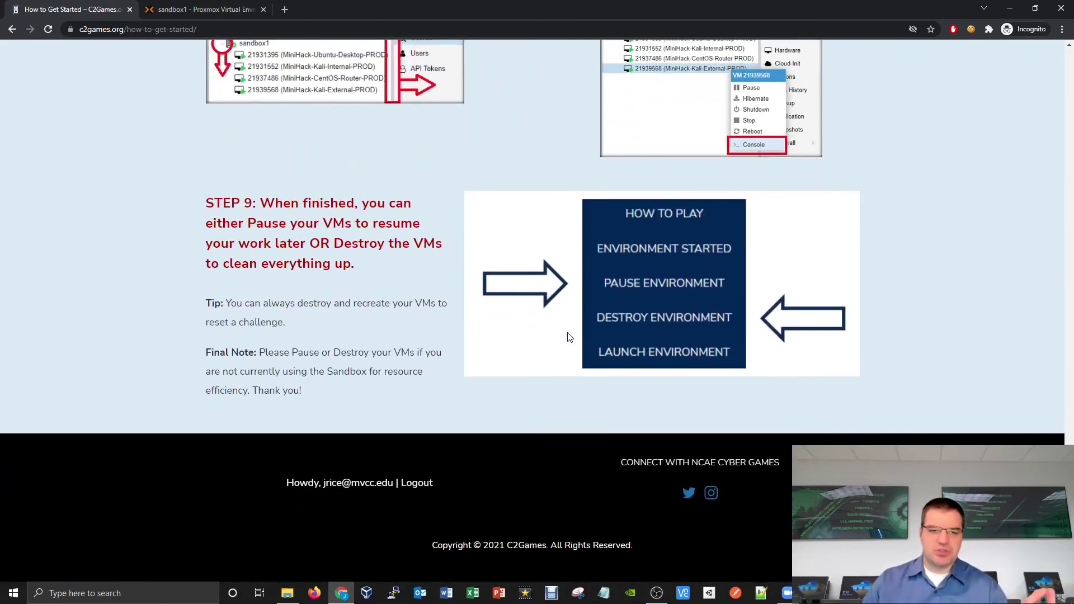
scroll(567, 333, "up", 8)
scroll(569, 336, "up", 20)
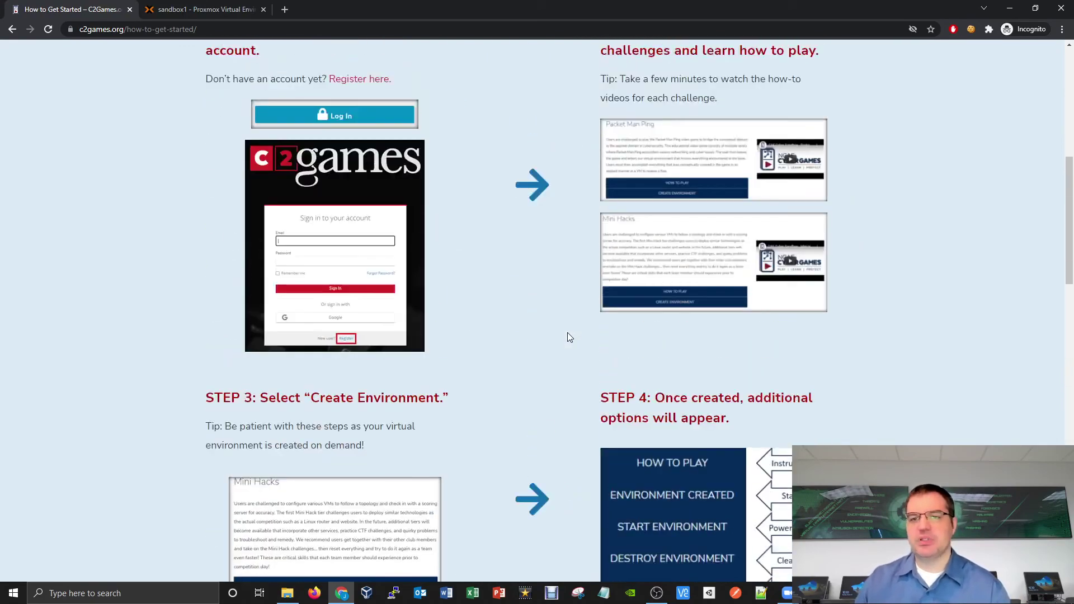